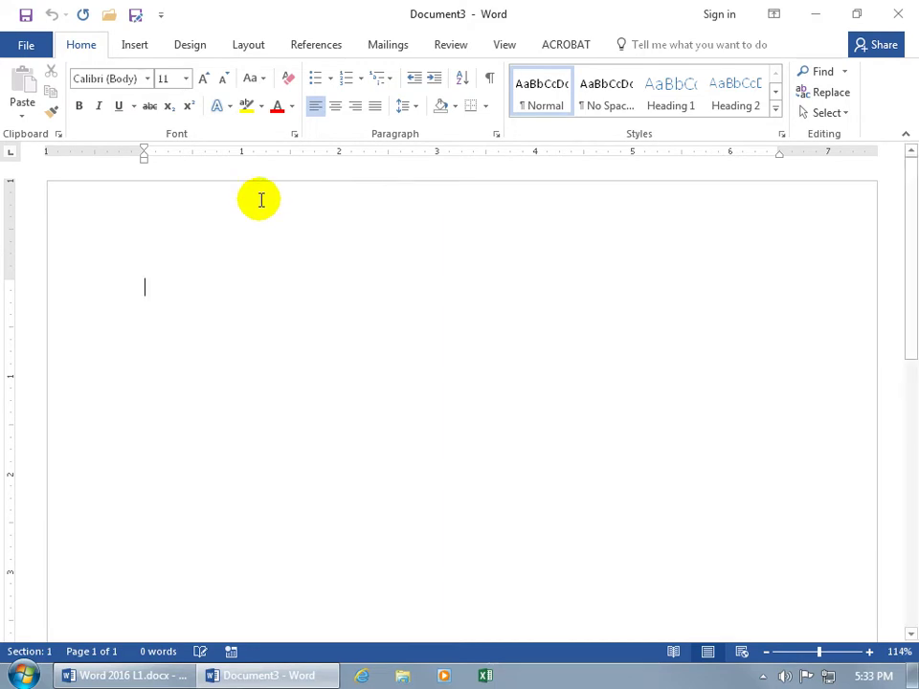
# Collapse the ribbon to tabs only, reveal the Home commands temporarily, and restore the full ribbon
pyautogui.click(91, 47)
pyautogui.doubleClick(91, 48)
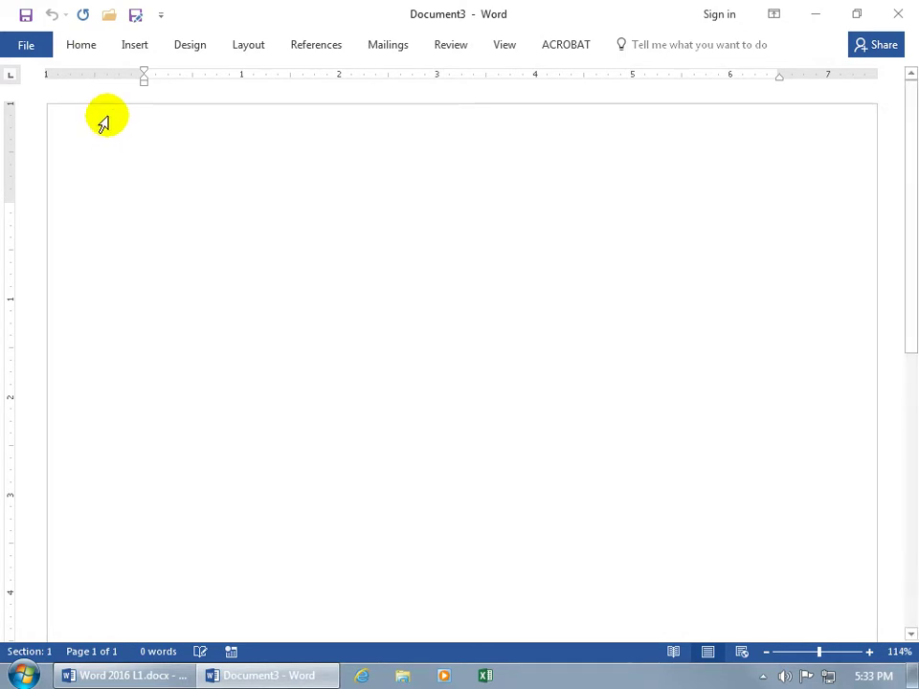
pyautogui.click(82, 46)
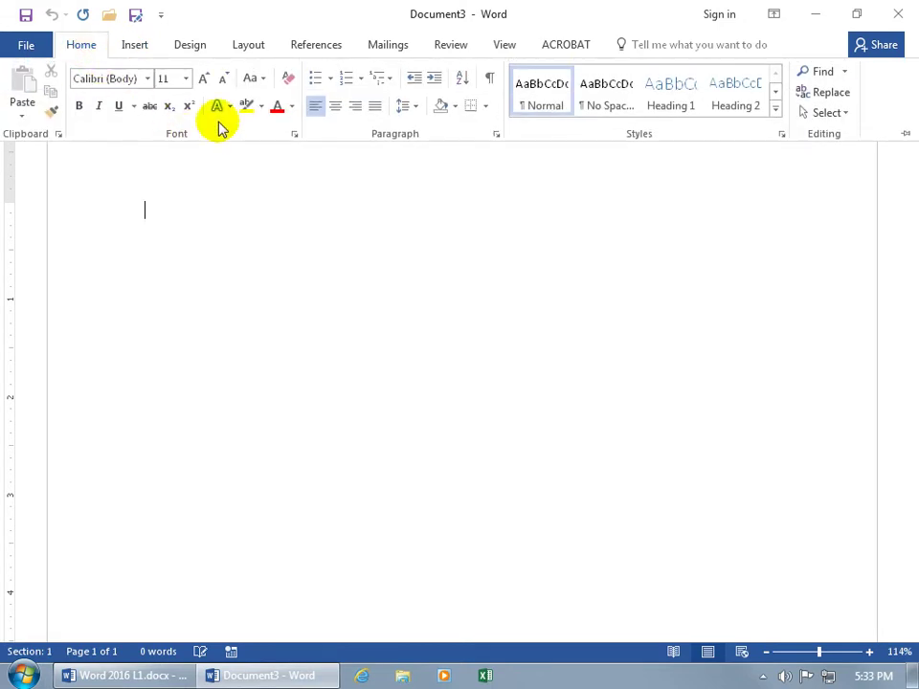
pyautogui.click(234, 162)
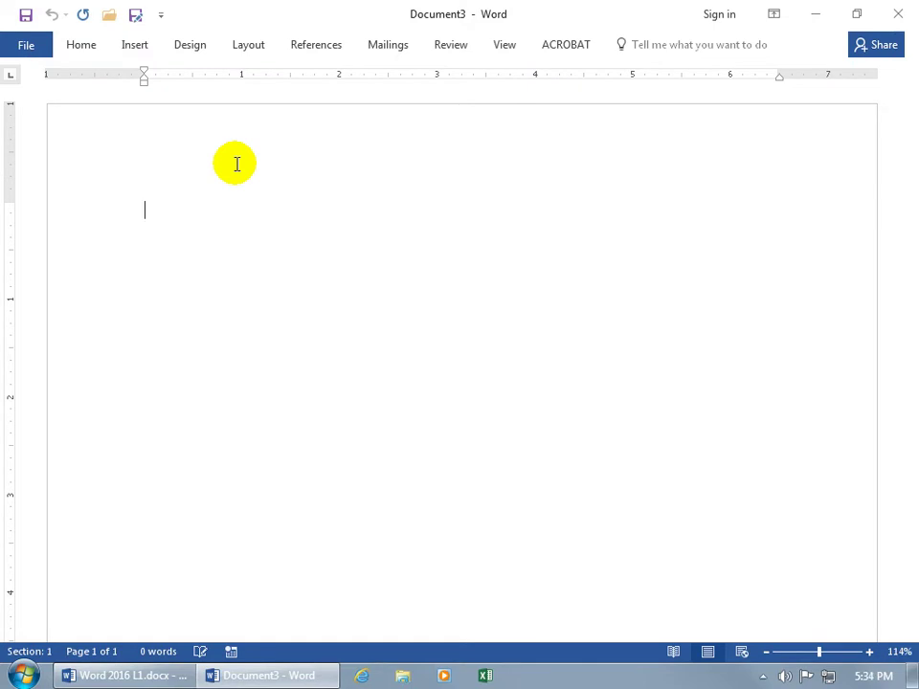
pyautogui.doubleClick(84, 52)
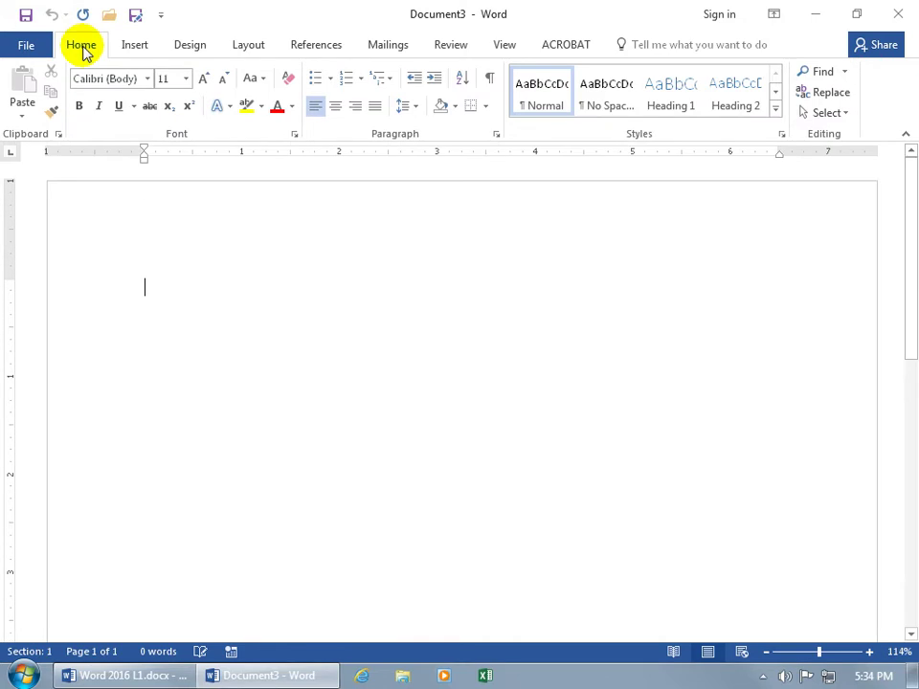
# Toggle the ribbon to its collapsed state and expand it again from within the document
pyautogui.click(256, 277)
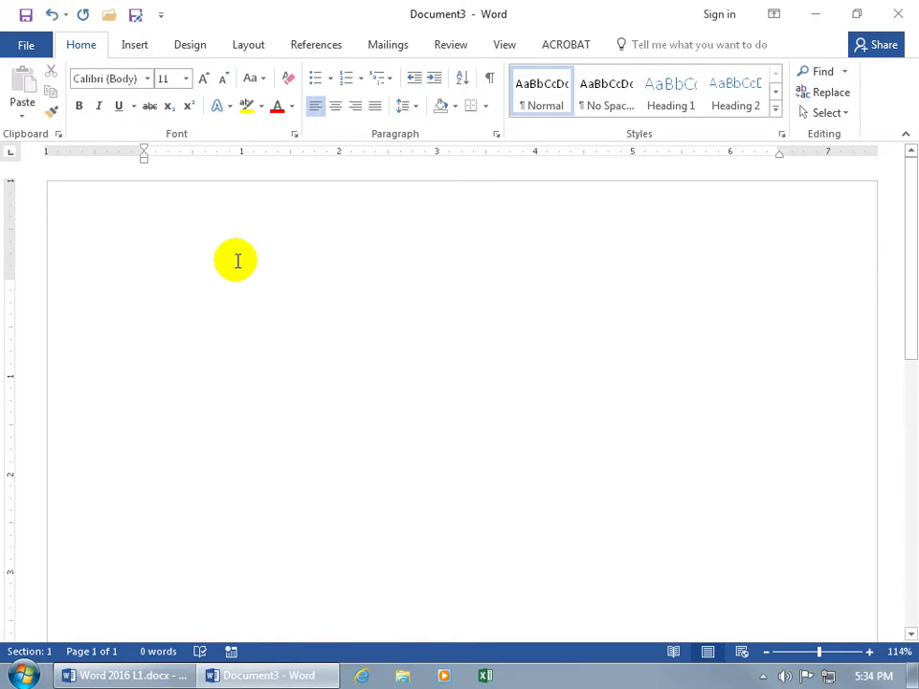
pyautogui.hotkey('ctrl', 'F1')
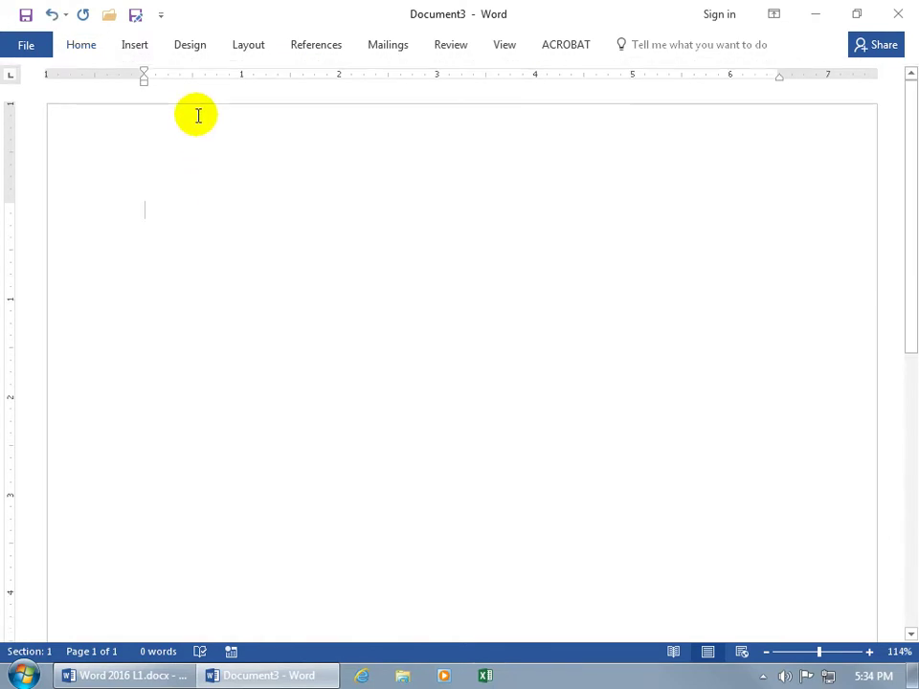
pyautogui.hotkey('ctrl', 'F1')
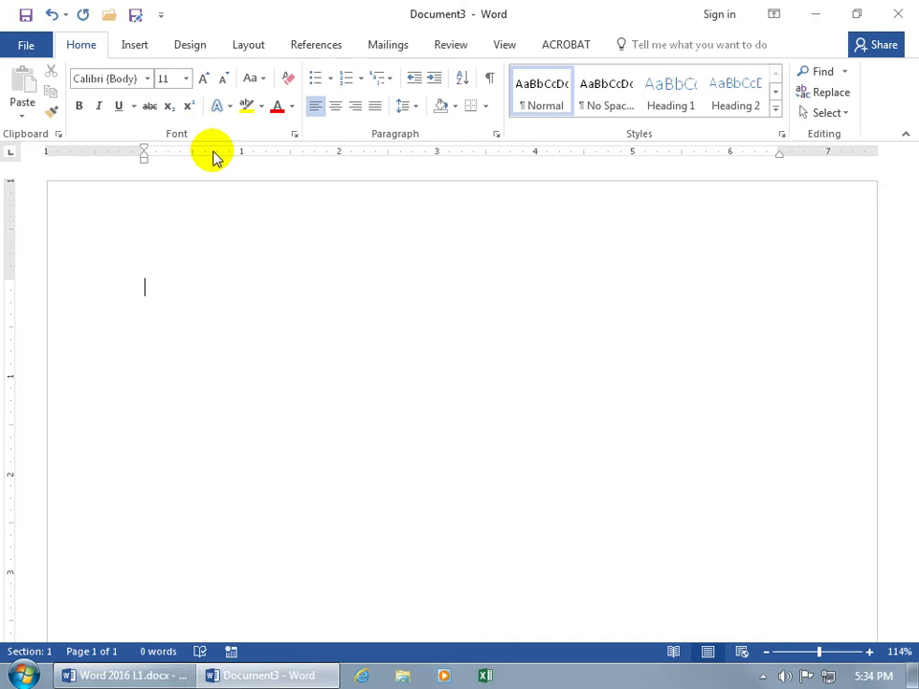
# Set the ribbon display option to Show Tabs, and expand the ribbon again
pyautogui.click(773, 17)
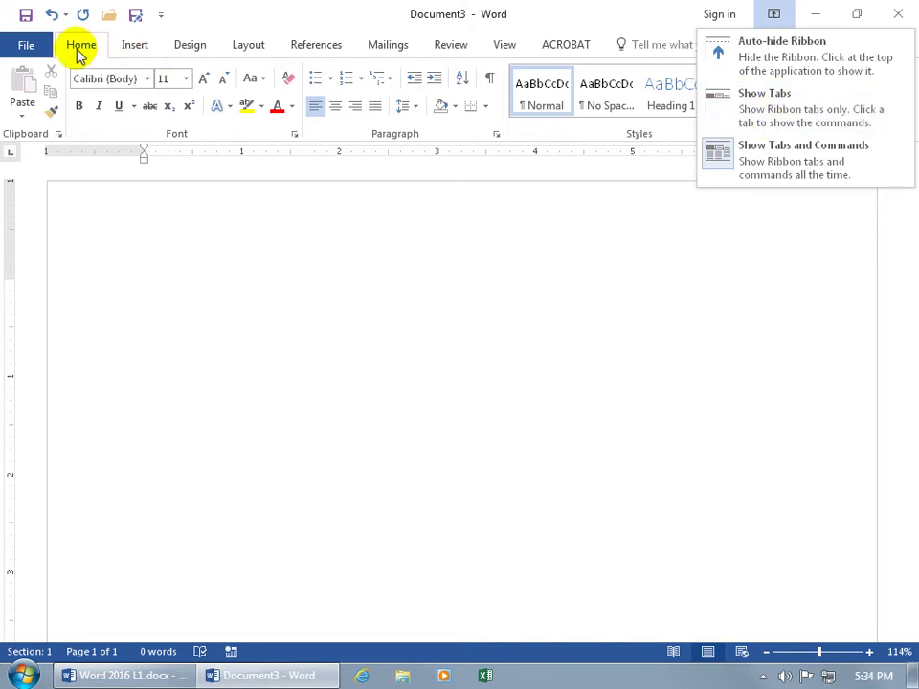
pyautogui.click(771, 113)
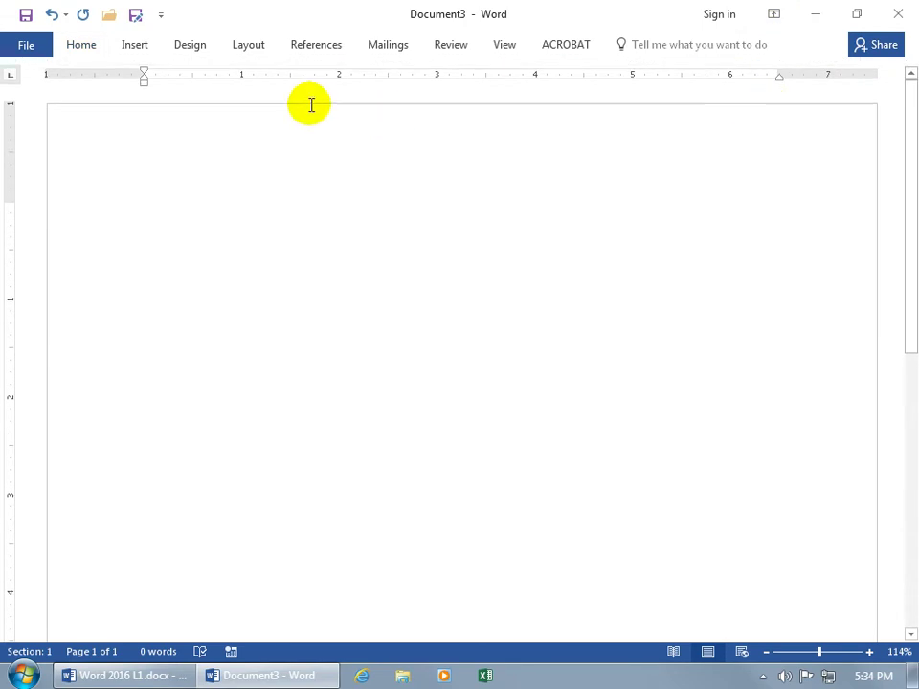
pyautogui.hotkey('ctrl', 'F1')
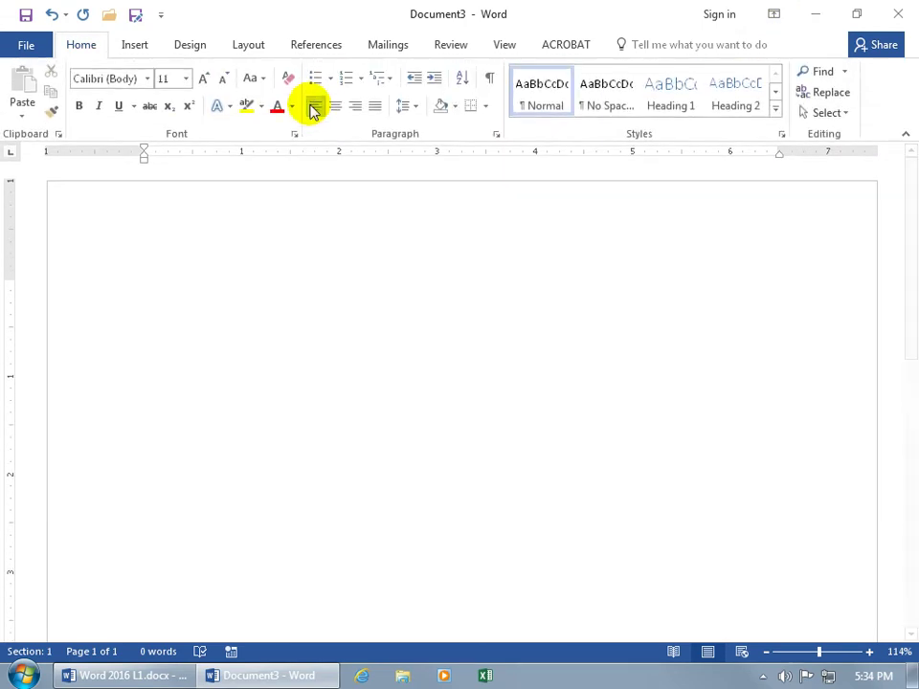
# Set the ribbon display option to Auto-hide Ribbon, reveal the ribbon temporarily, and return to the document
pyautogui.click(772, 17)
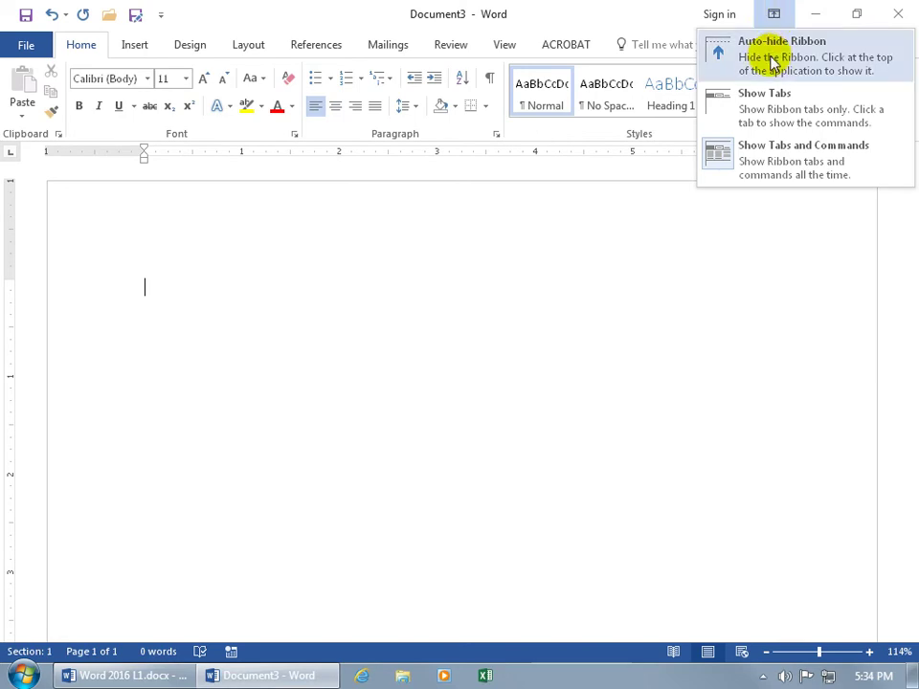
pyautogui.click(773, 54)
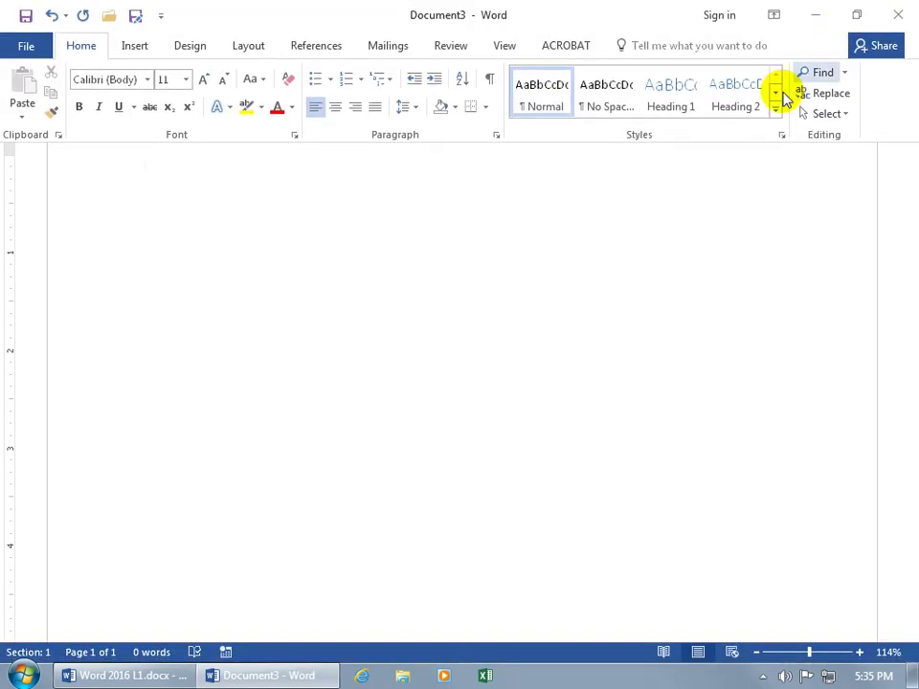
pyautogui.click(645, 232)
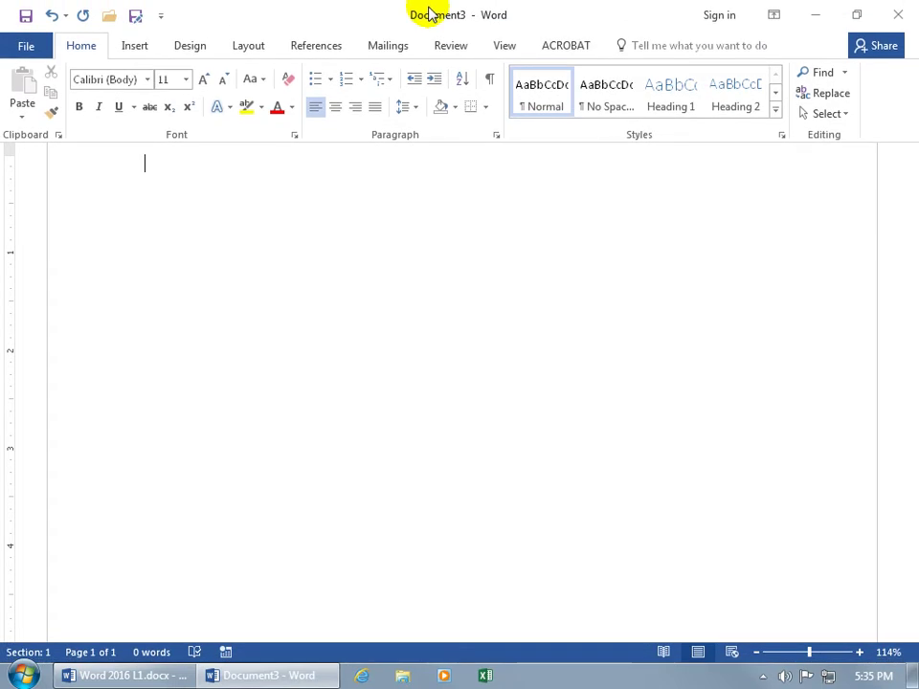
pyautogui.click(323, 191)
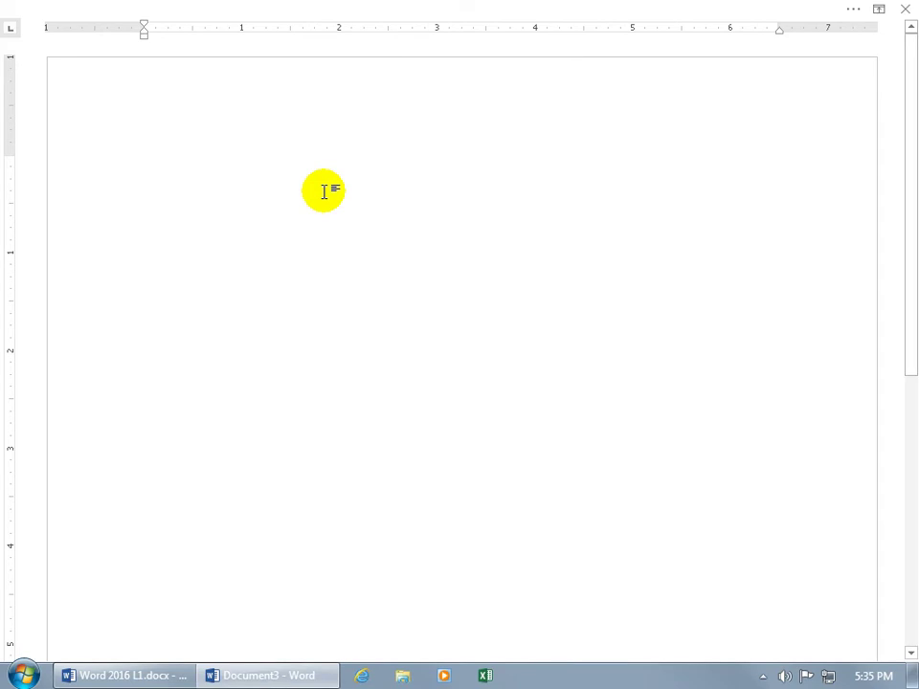
# Reveal the hidden ribbon and set its display option to Show Tabs and Commands
pyautogui.click(858, 13)
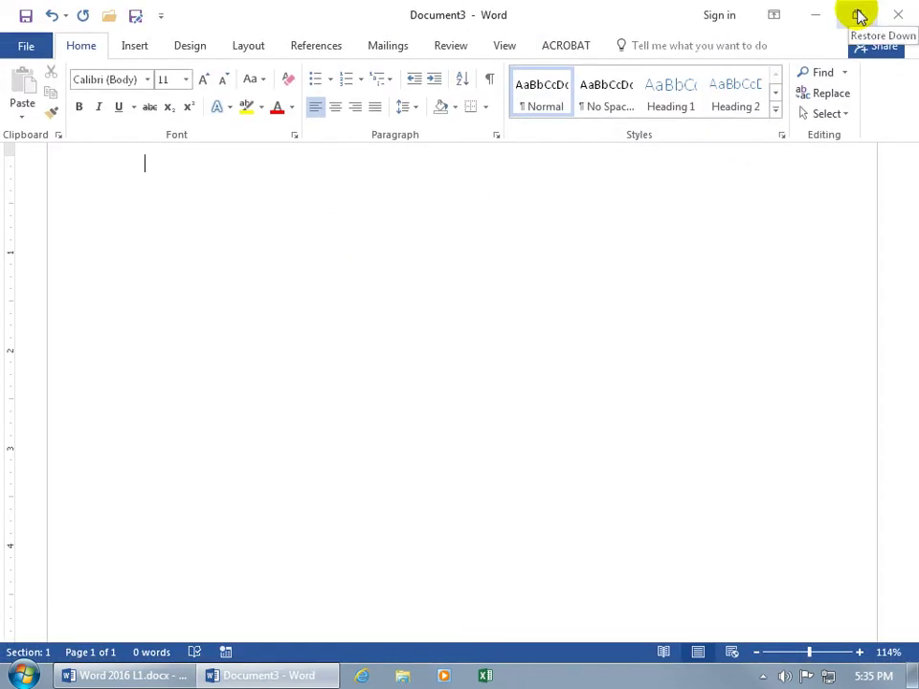
pyautogui.click(777, 29)
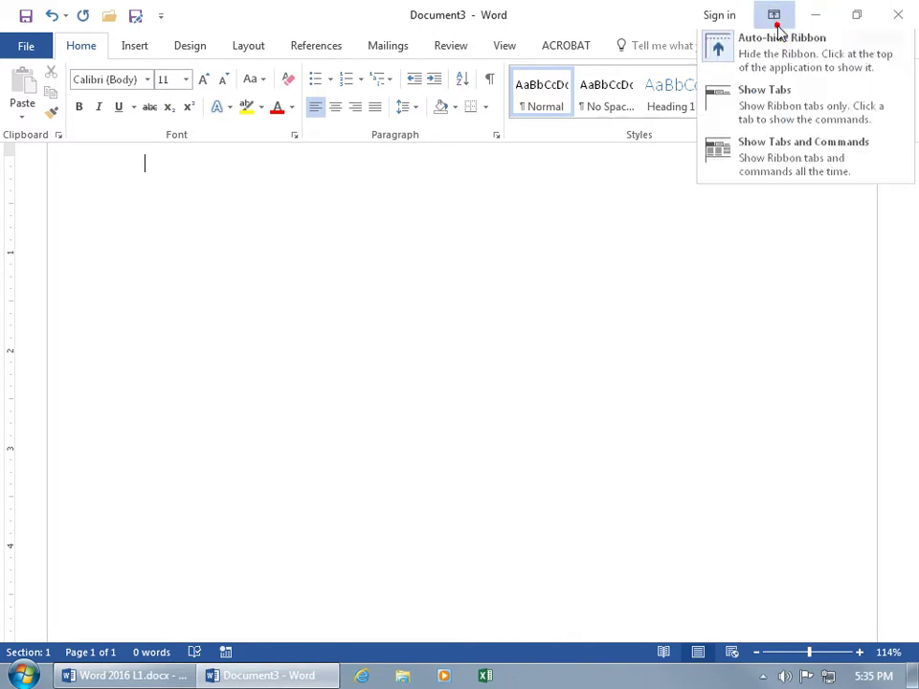
pyautogui.click(773, 163)
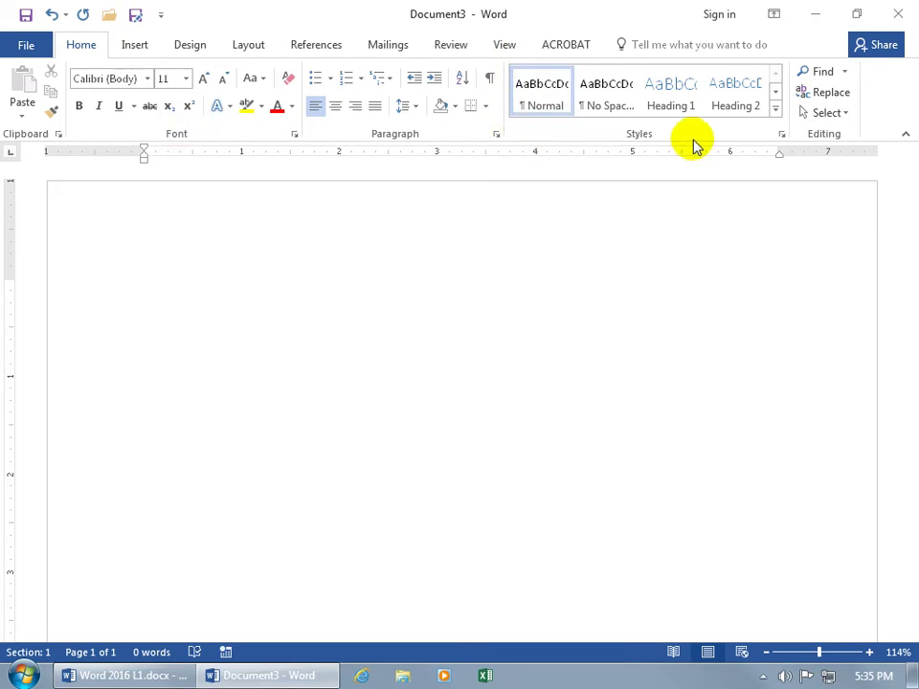
# Enable the Developer tab in the ribbon customization options and show its commands
pyautogui.rightClick(390, 95)
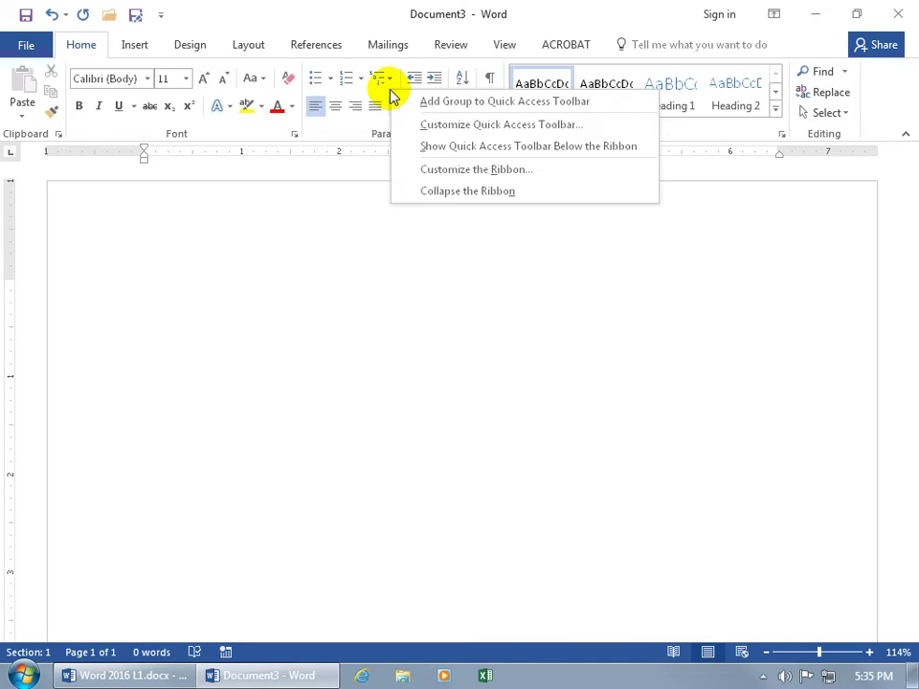
pyautogui.click(443, 170)
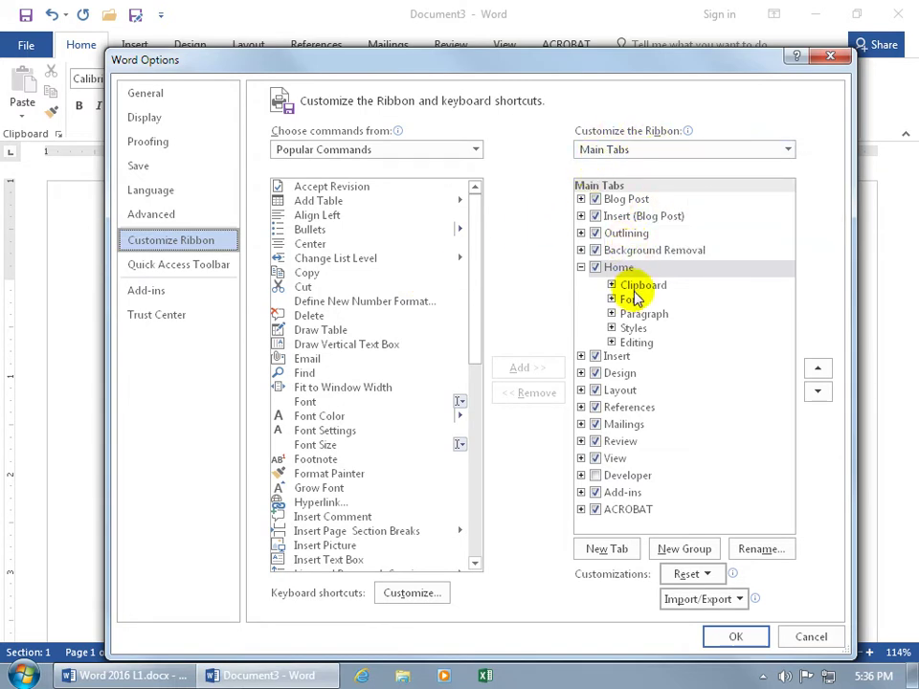
pyautogui.click(594, 475)
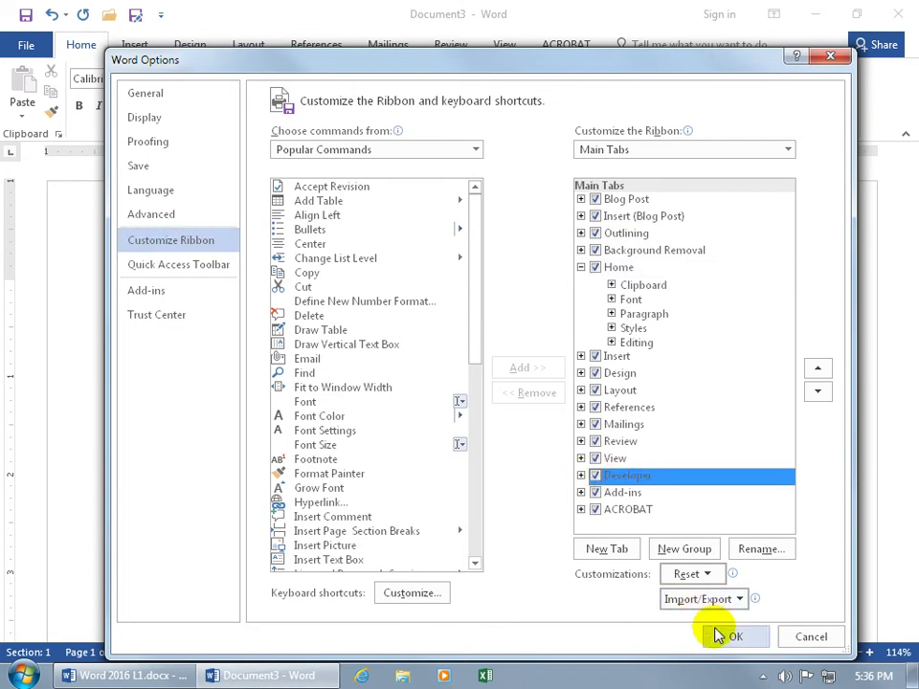
pyautogui.click(735, 637)
pyautogui.click(572, 47)
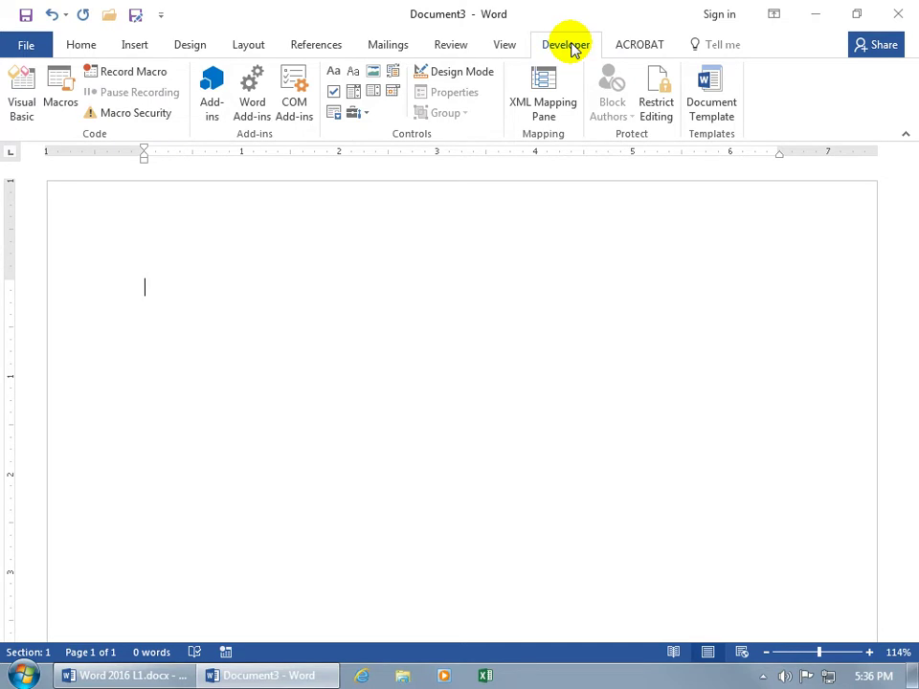
# Reopen the ribbon customization options and disable the Developer tab in the Main Tabs list
pyautogui.rightClick(571, 45)
pyautogui.click(610, 100)
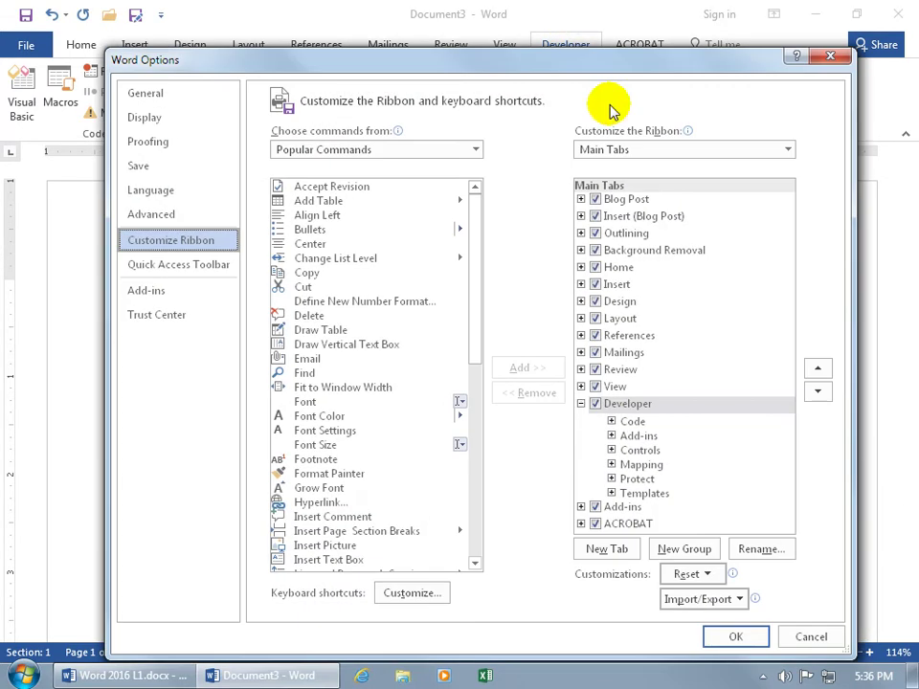
pyautogui.click(595, 404)
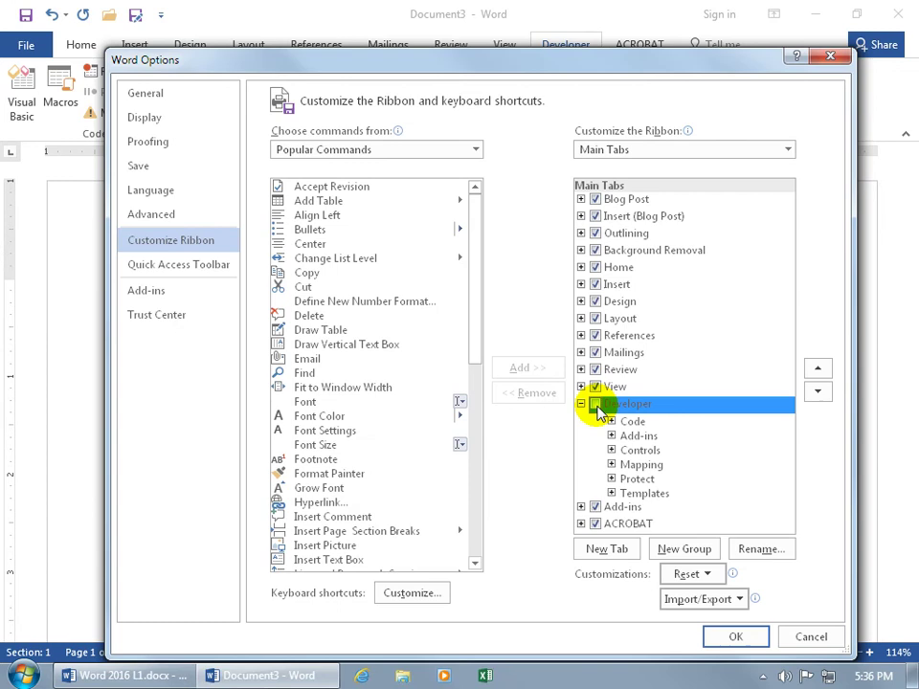
# Expand the Home tab's Clipboard group in the Main Tabs list and select its Cut command
pyautogui.click(579, 267)
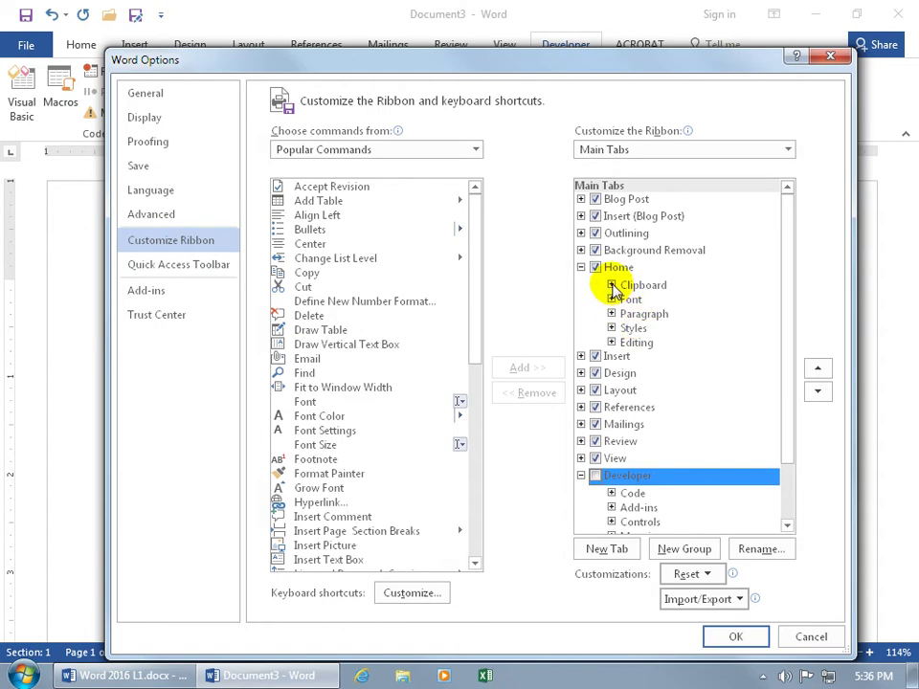
pyautogui.click(610, 285)
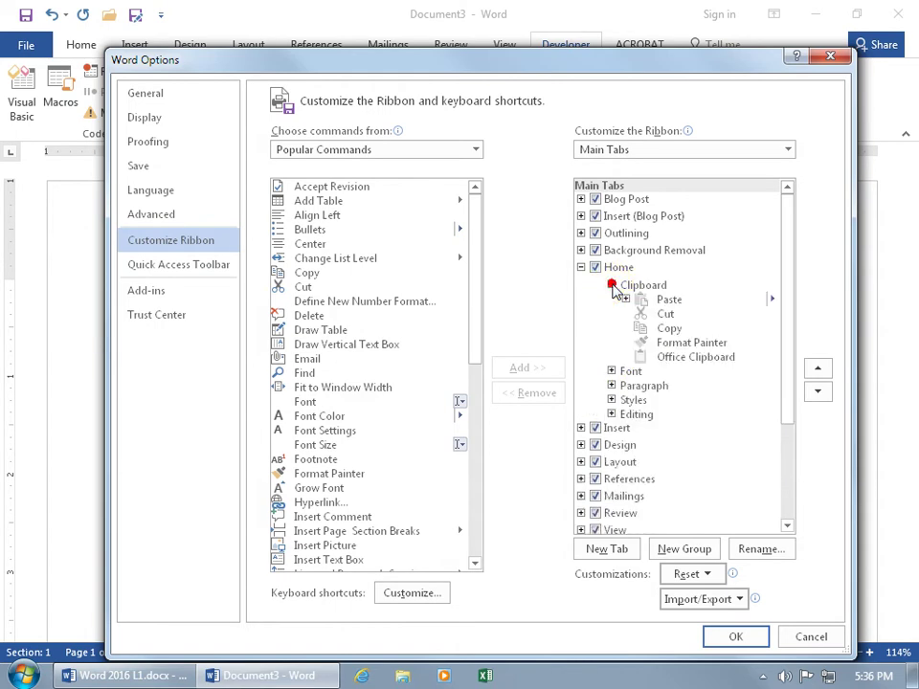
pyautogui.click(660, 314)
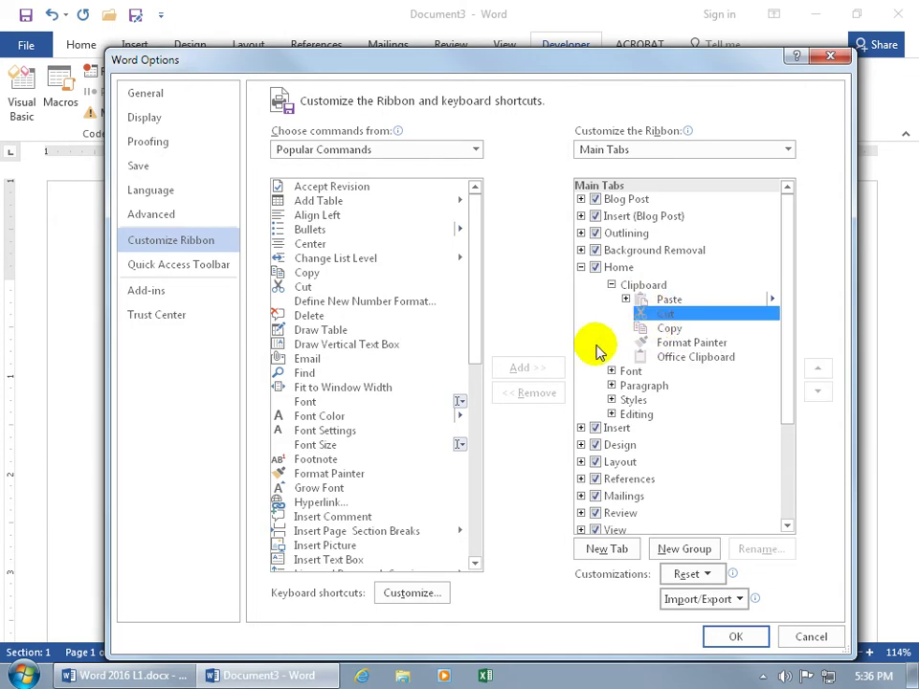
# Try to add the Email command to the Home tab's built-in Clipboard group
pyautogui.click(315, 361)
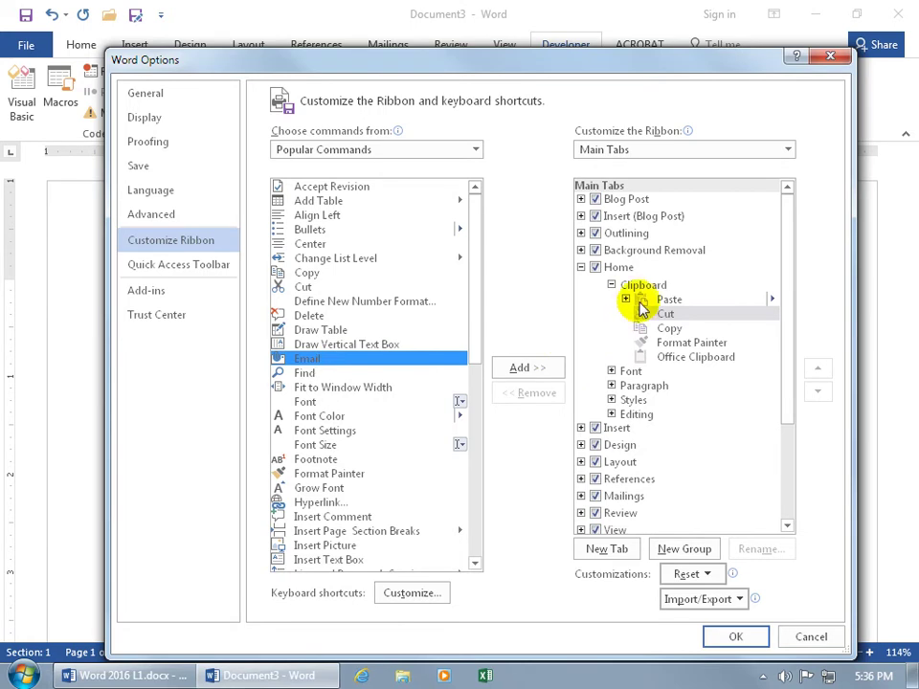
pyautogui.click(524, 374)
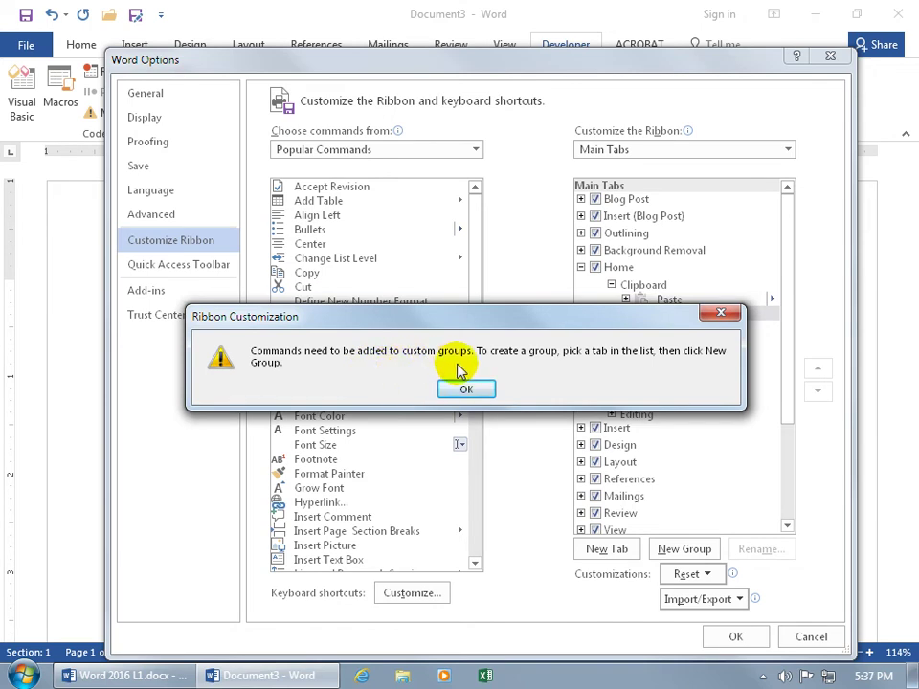
pyautogui.click(726, 313)
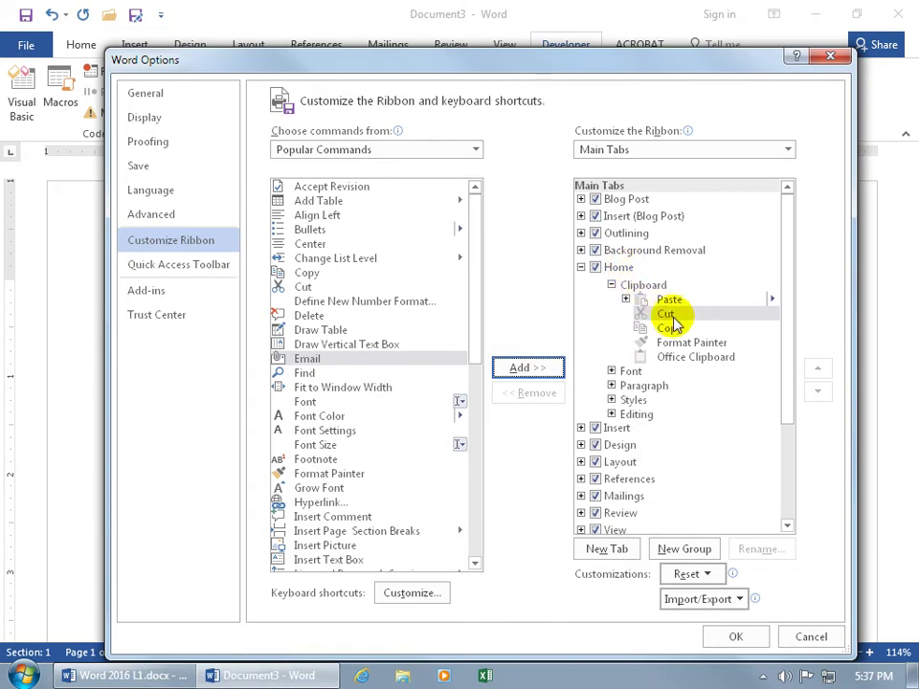
# Create a custom group on the Home tab after Clipboard, named My Spiffy Group, with the smiley face symbol
pyautogui.click(687, 548)
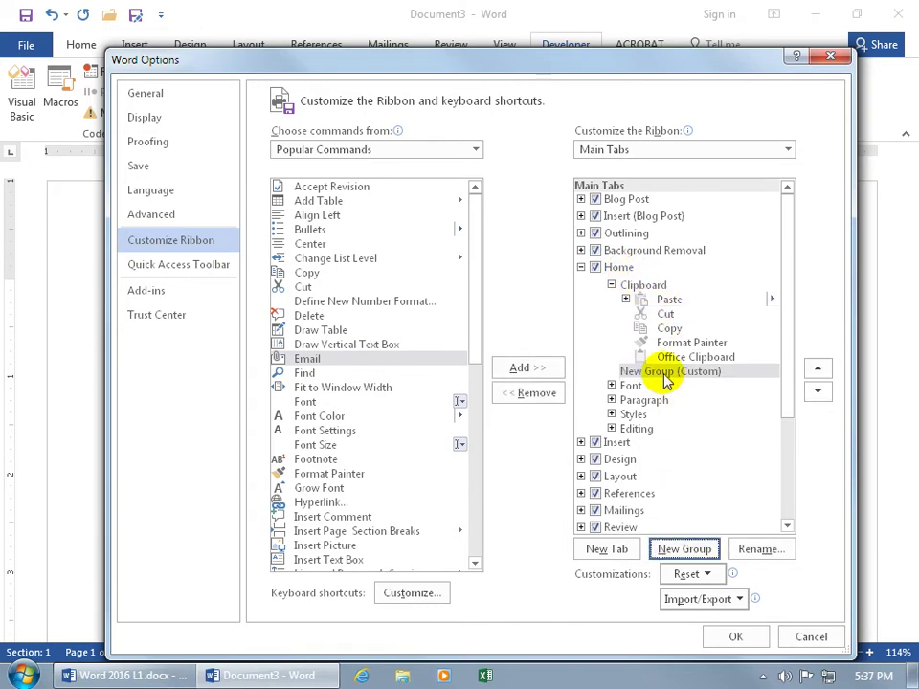
pyautogui.click(667, 373)
pyautogui.click(757, 551)
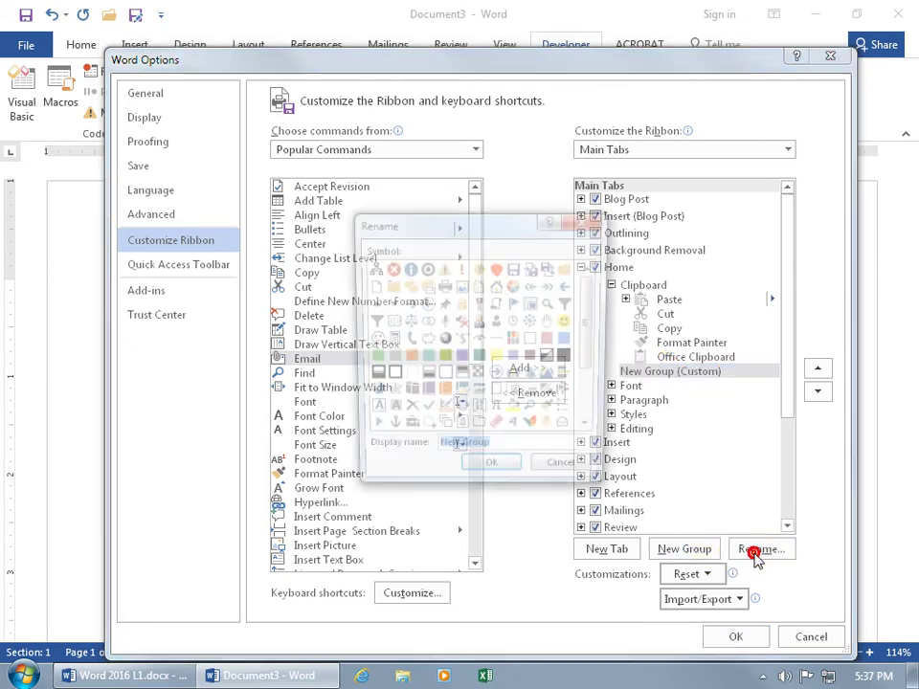
pyautogui.moveTo(531, 454); pyautogui.dragTo(442, 457)
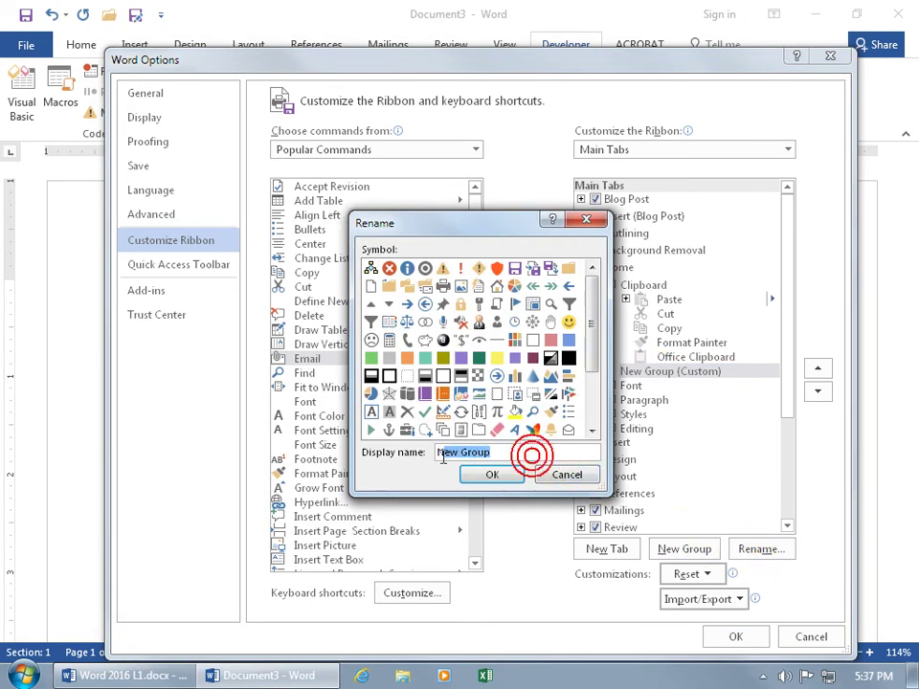
pyautogui.write('My Spiffy')
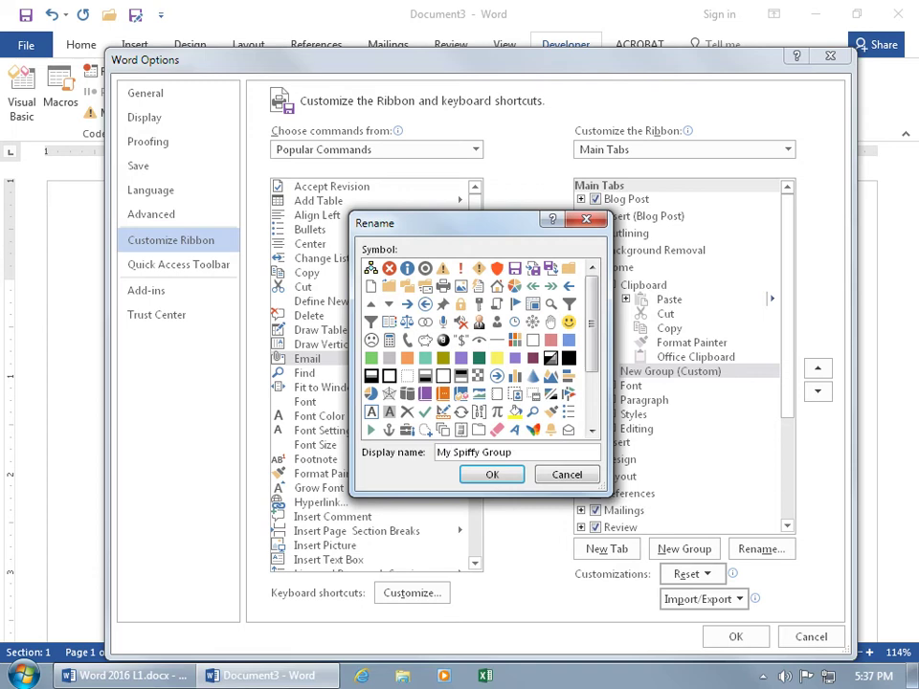
pyautogui.write(' Group')
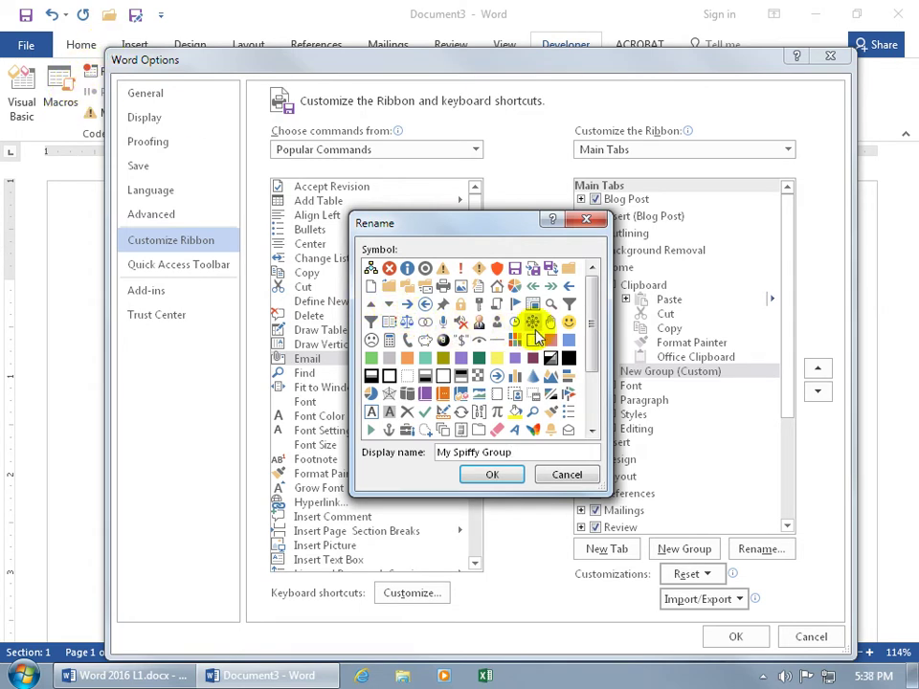
pyautogui.click(569, 322)
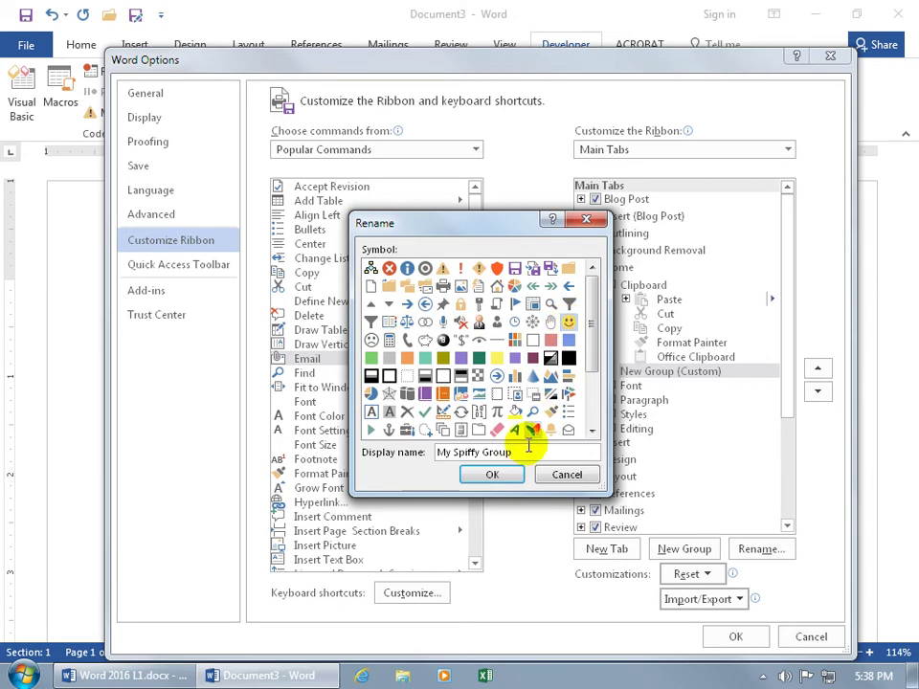
pyautogui.click(497, 474)
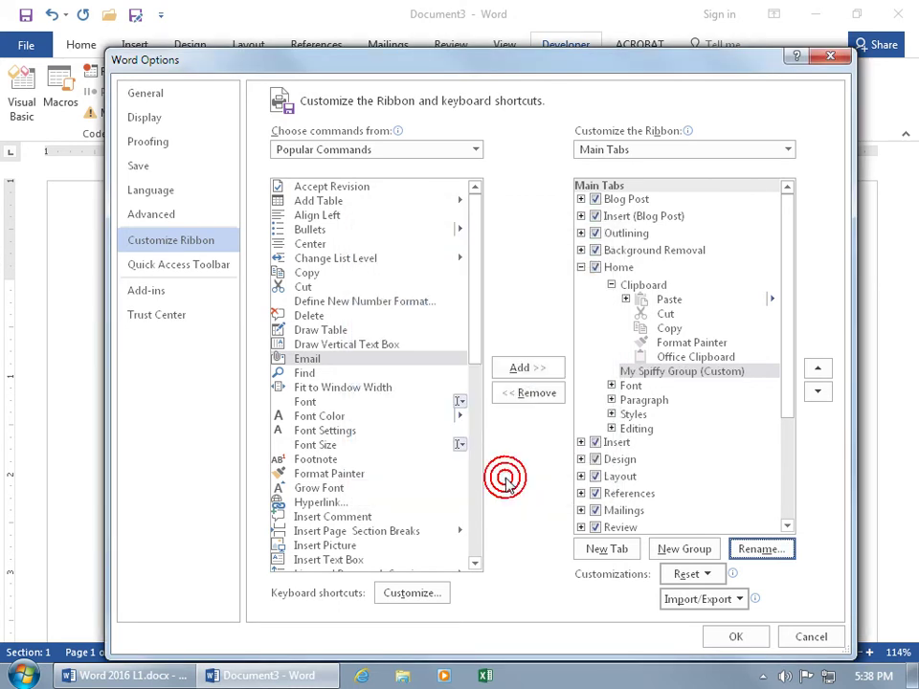
# Add the Format Painter, Email and Hyperlink commands to My Spiffy Group on the Home tab
pyautogui.click(658, 373)
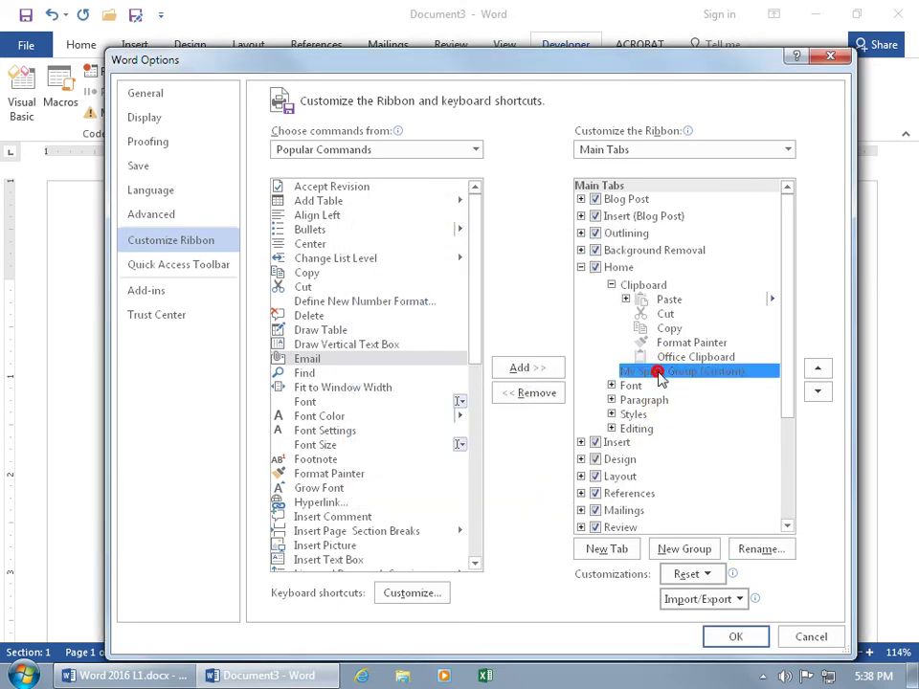
pyautogui.click(342, 475)
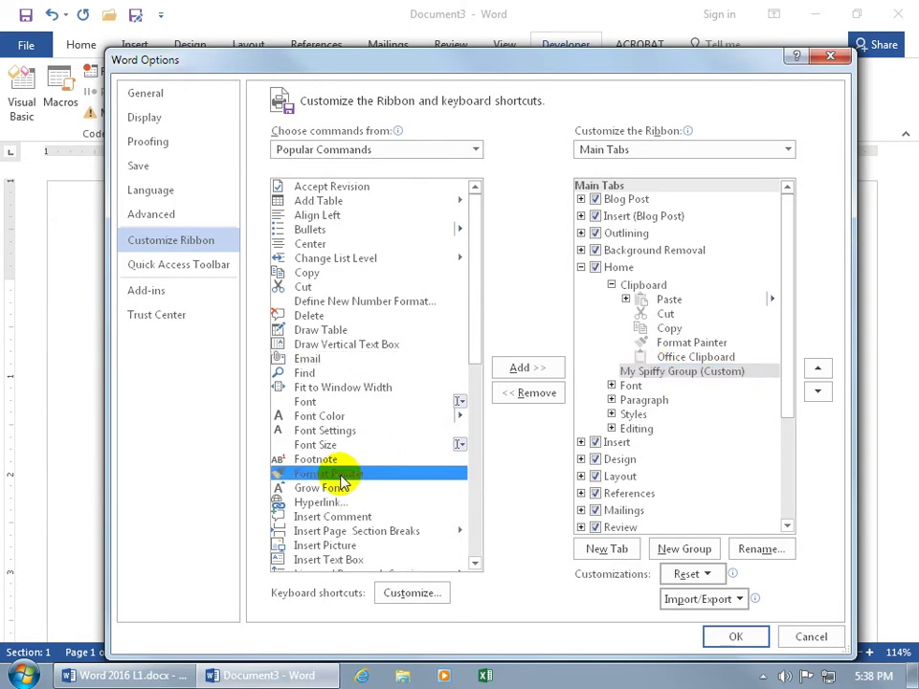
pyautogui.click(516, 369)
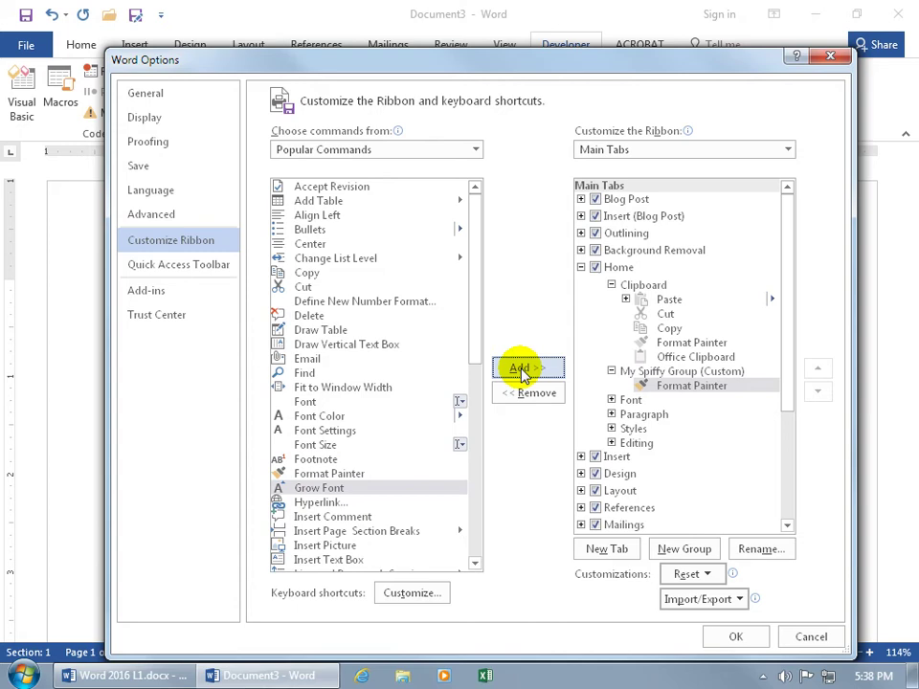
pyautogui.click(330, 461)
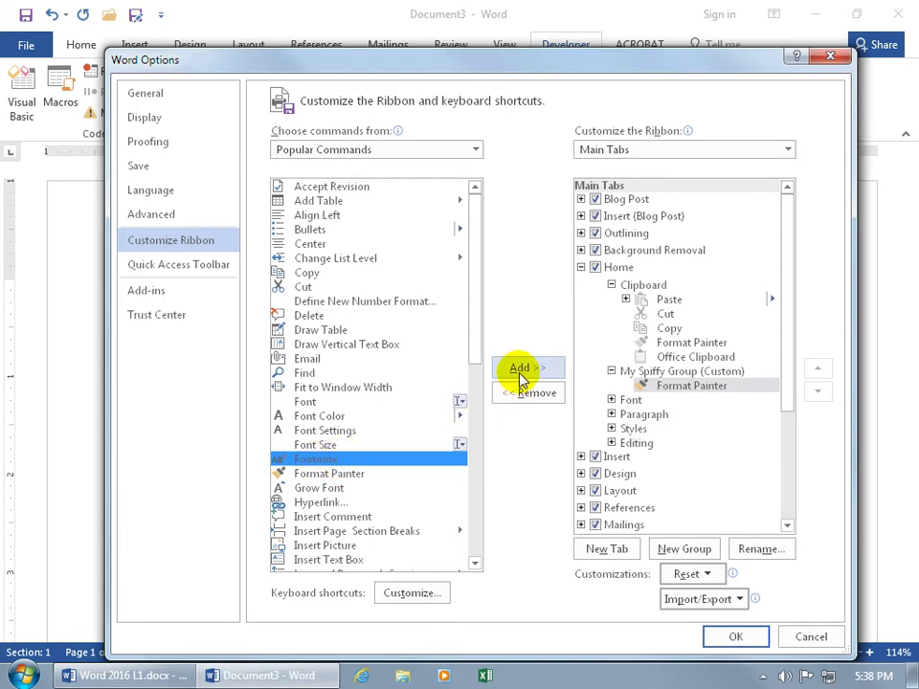
pyautogui.click(314, 358)
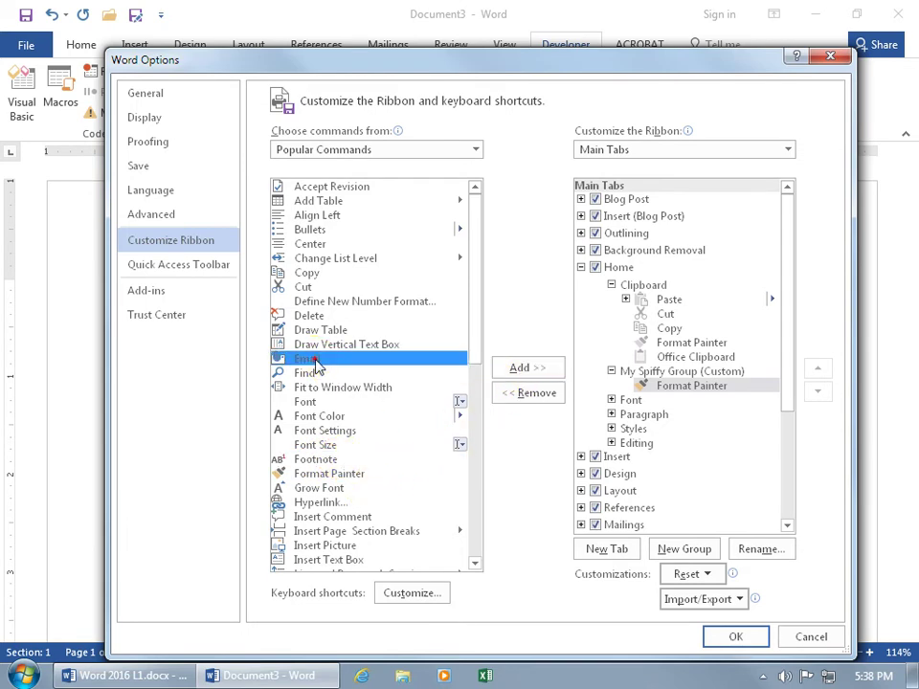
pyautogui.click(526, 368)
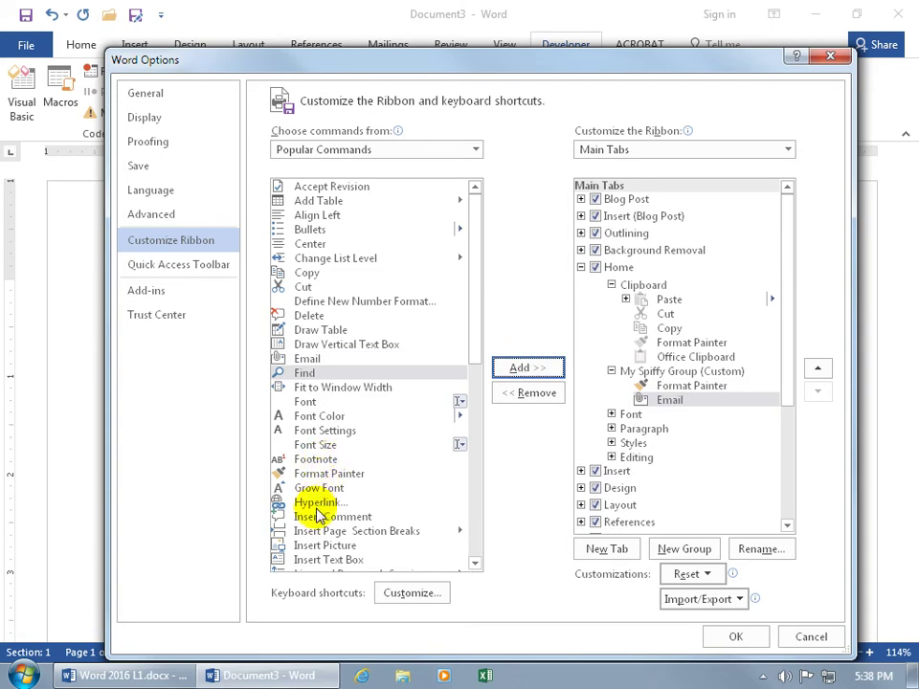
pyautogui.click(317, 504)
pyautogui.click(517, 369)
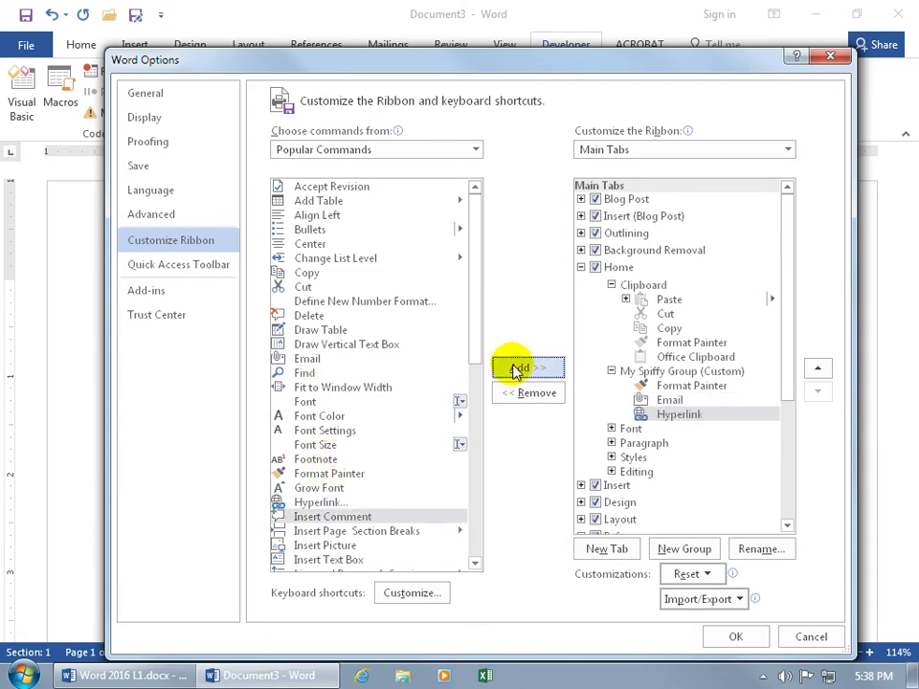
pyautogui.click(735, 637)
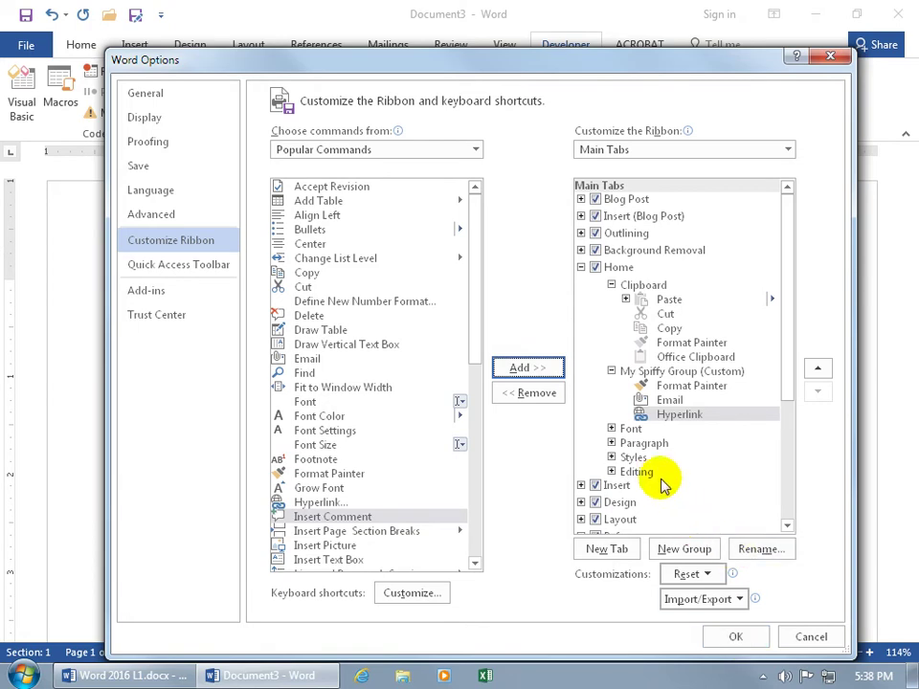
# Remove the Font, Paragraph, Styles and Editing groups from the Home tab in the Main Tabs list
pyautogui.click(631, 428)
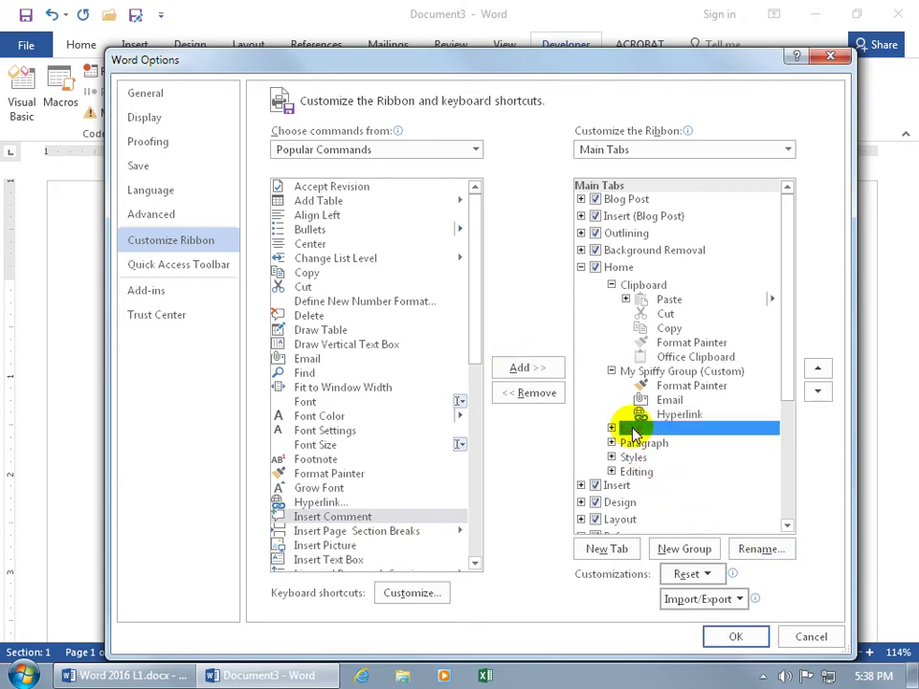
pyautogui.click(541, 394)
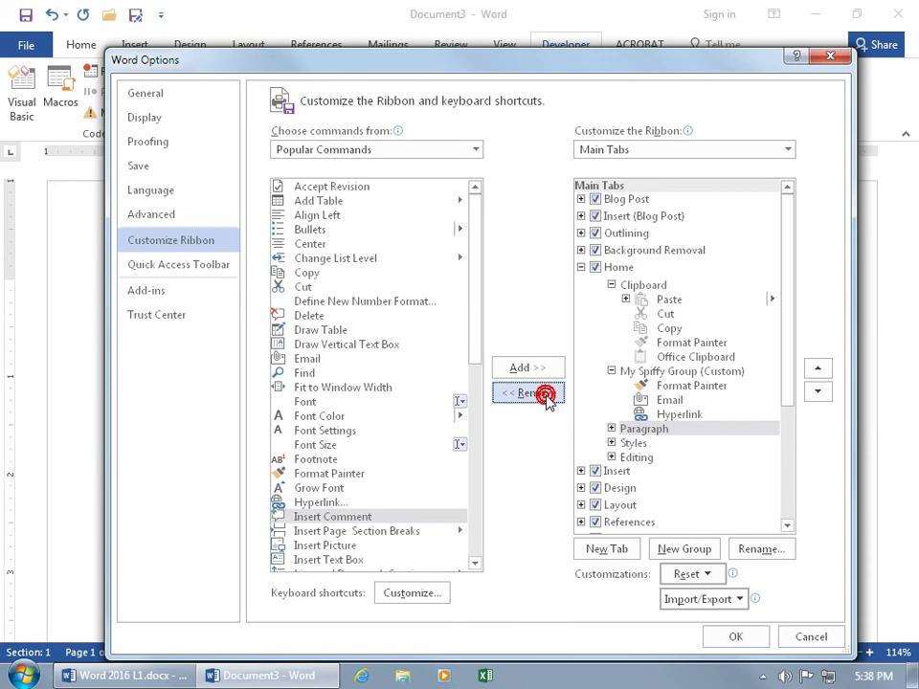
pyautogui.click(620, 431)
pyautogui.click(547, 395)
pyautogui.click(611, 428)
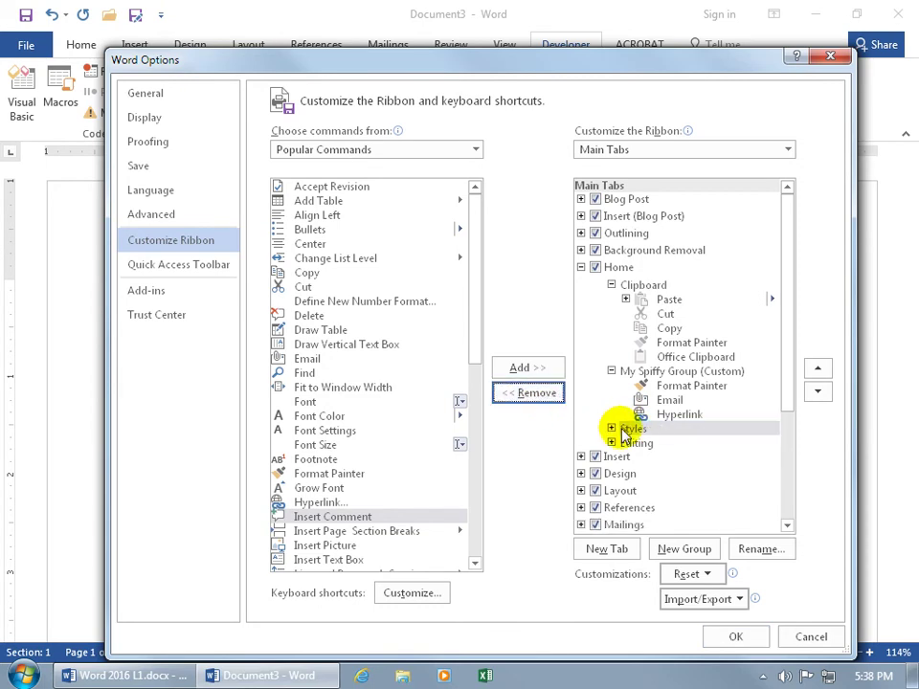
pyautogui.click(528, 395)
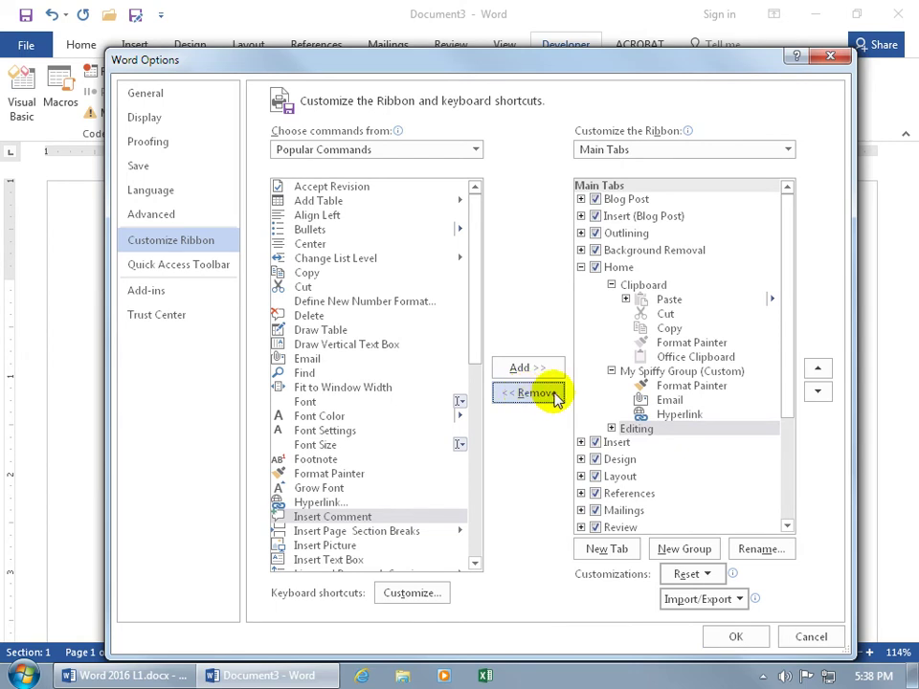
pyautogui.click(643, 428)
pyautogui.click(526, 397)
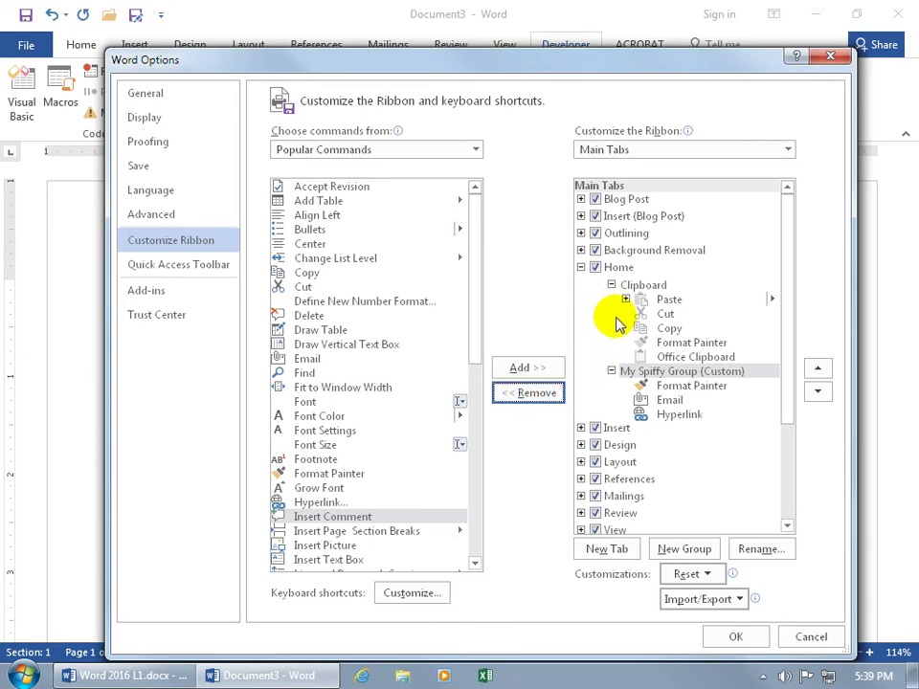
# Create a custom tab named Popular after the Home tab and add a second new group to it
pyautogui.click(608, 548)
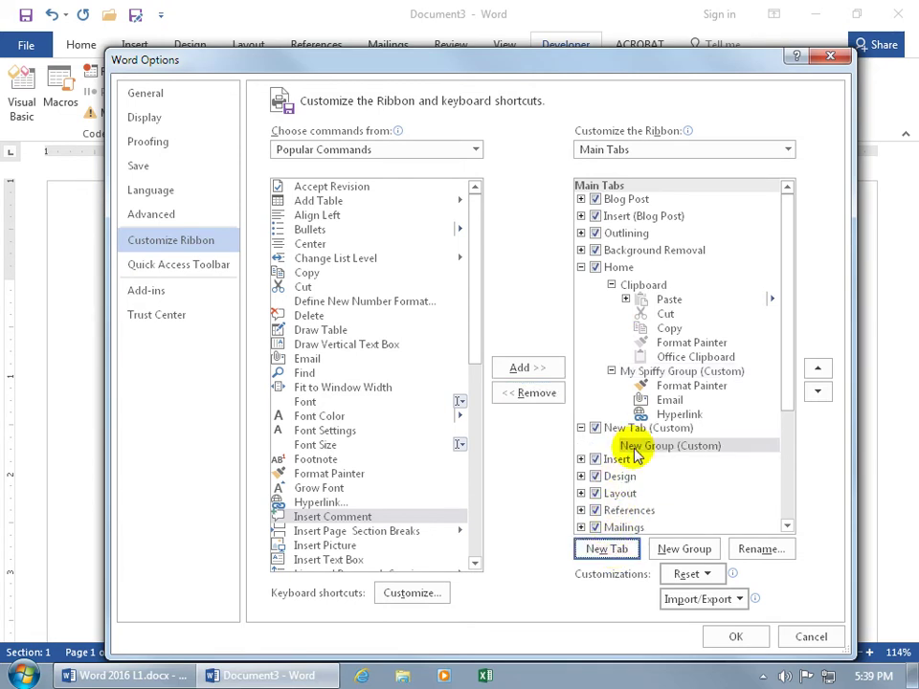
pyautogui.click(611, 429)
pyautogui.click(746, 551)
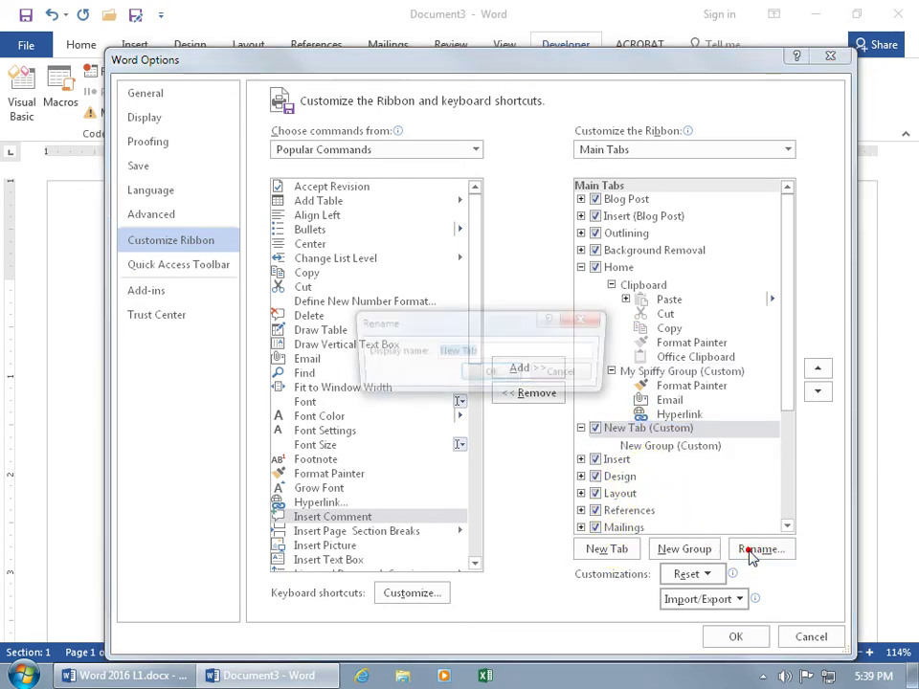
pyautogui.write('Popular')
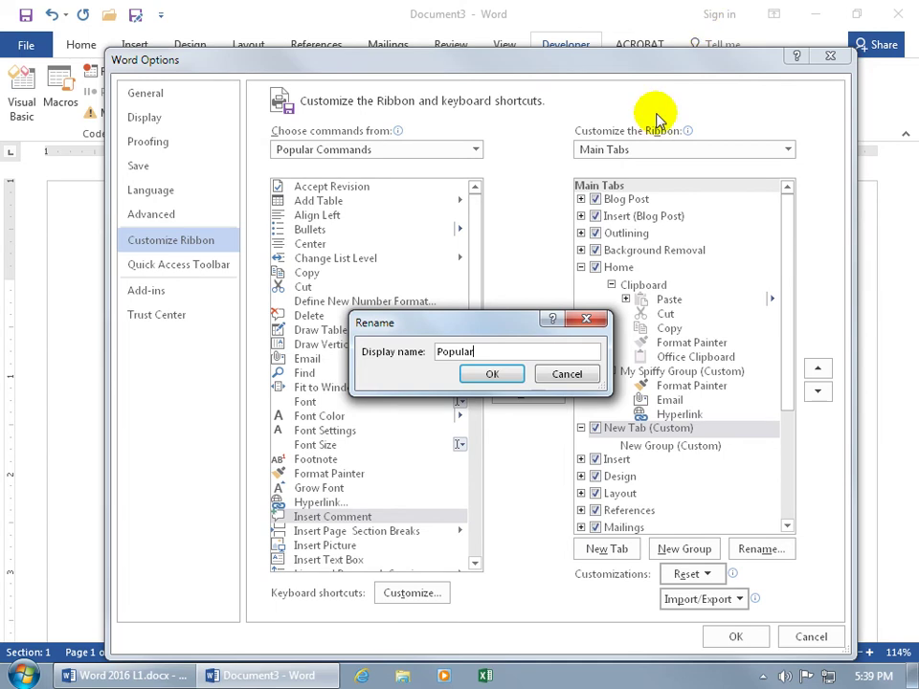
pyautogui.click(492, 376)
pyautogui.click(643, 450)
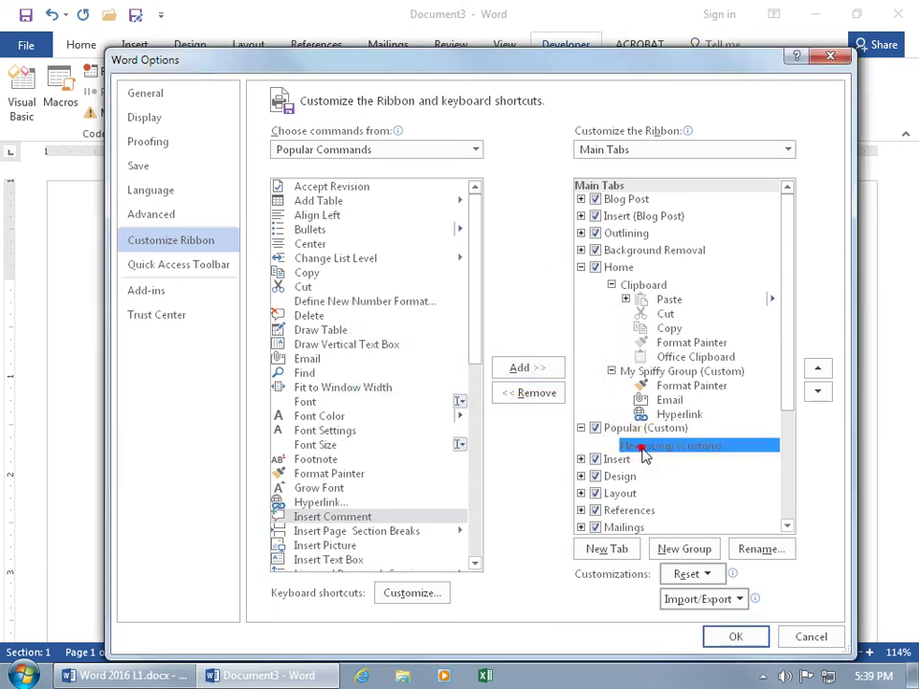
pyautogui.click(666, 547)
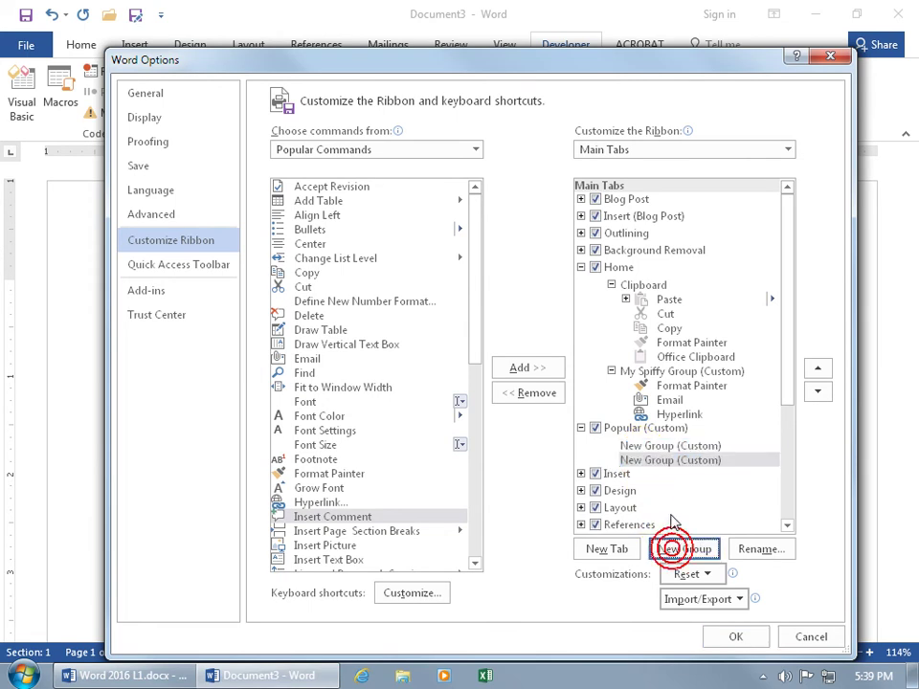
# Rename the first group of the Popular tab as Groupies 1 and give it the microphone symbol
pyautogui.click(667, 444)
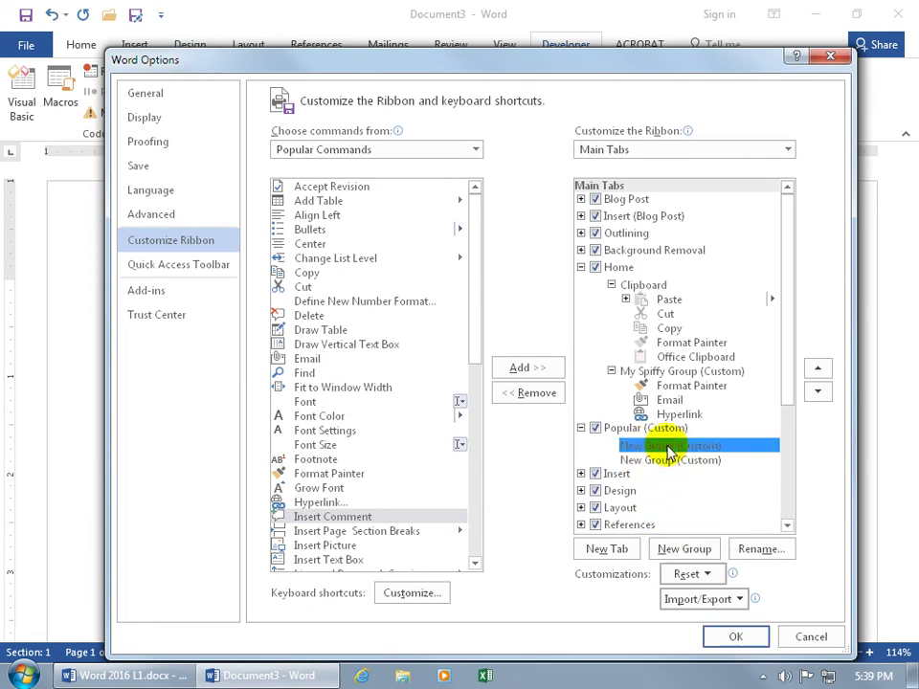
pyautogui.click(756, 549)
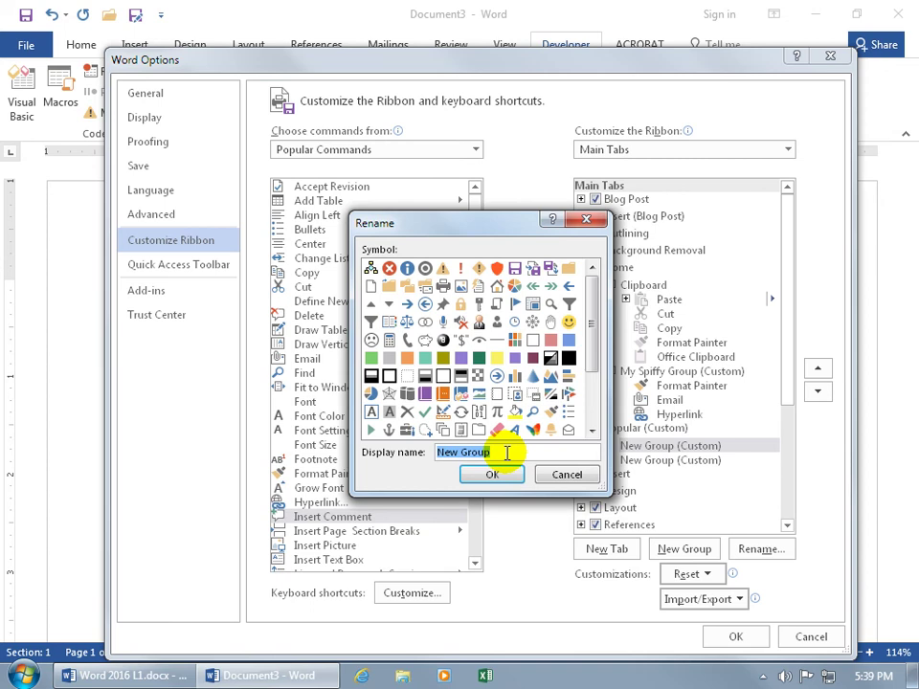
pyautogui.click(559, 454)
pyautogui.write('Groupies 1')
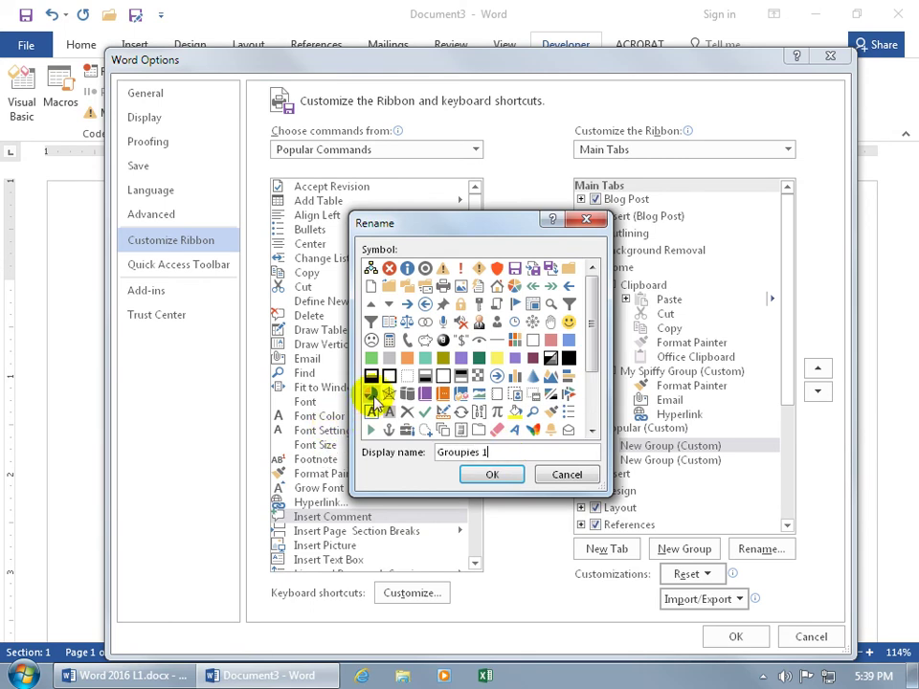
pyautogui.click(442, 323)
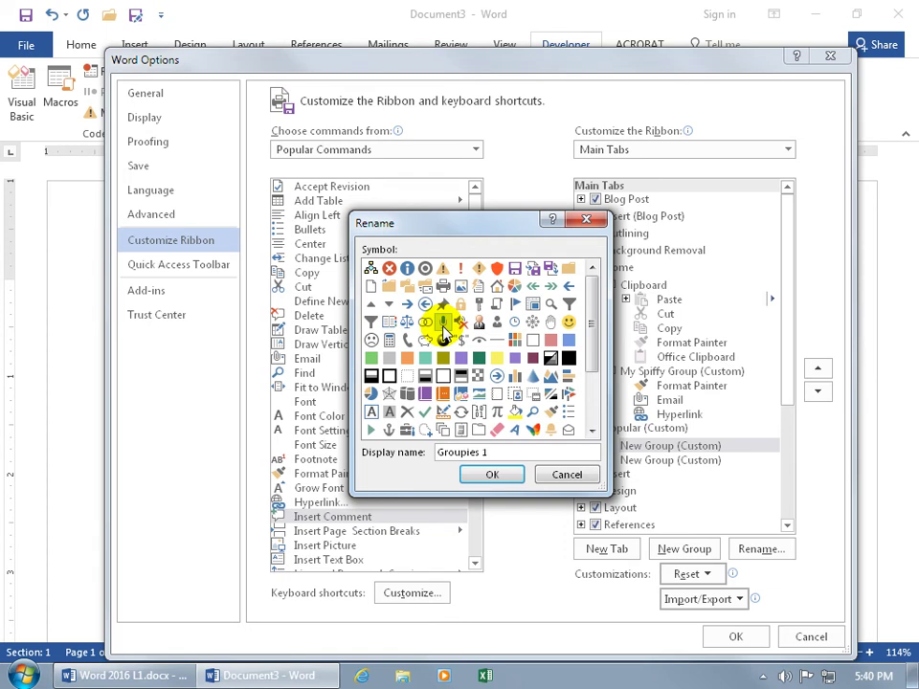
pyautogui.click(492, 475)
# Rename the second group of the Popular tab as Groupies 2 and give it the butterfly symbol
pyautogui.click(670, 460)
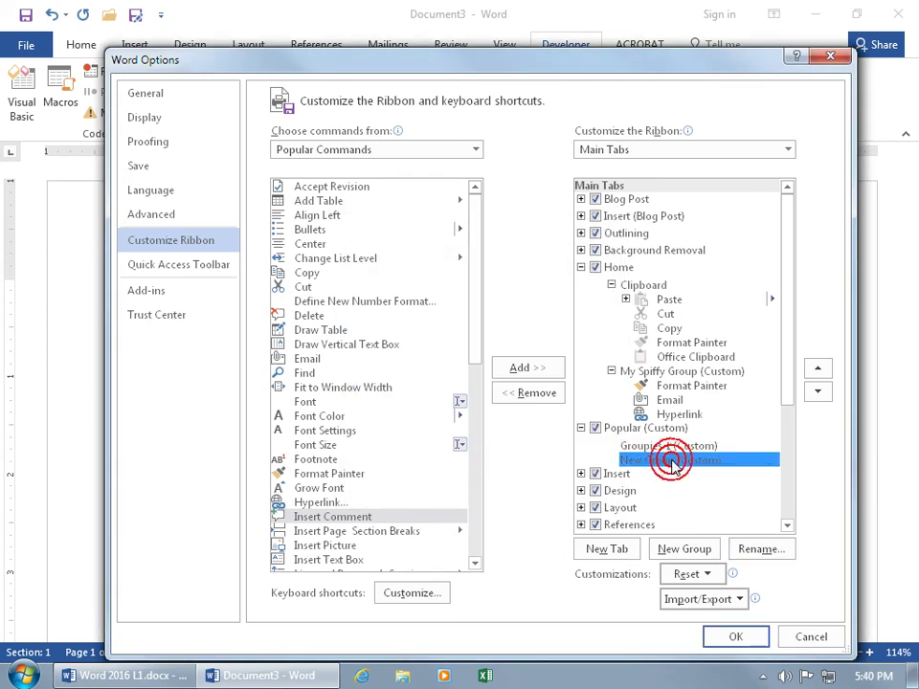
pyautogui.click(760, 549)
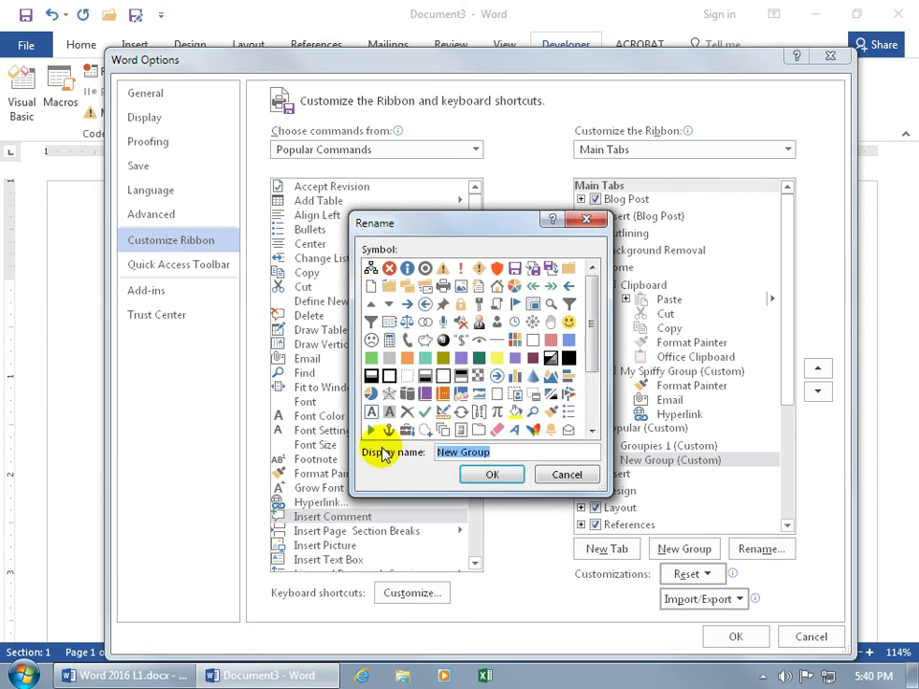
pyautogui.write('G')
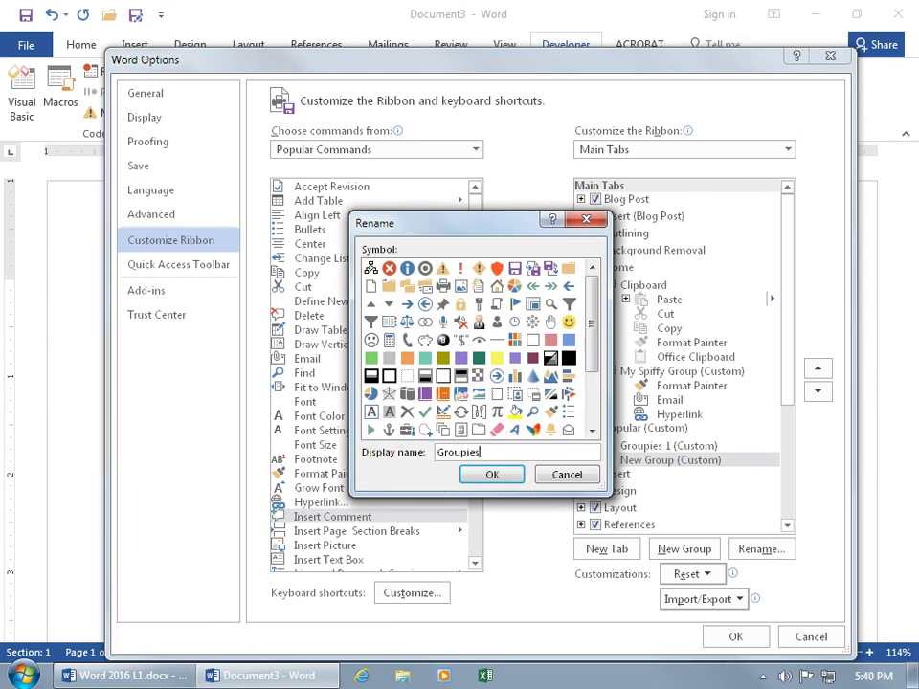
pyautogui.click(533, 429)
pyautogui.click(491, 474)
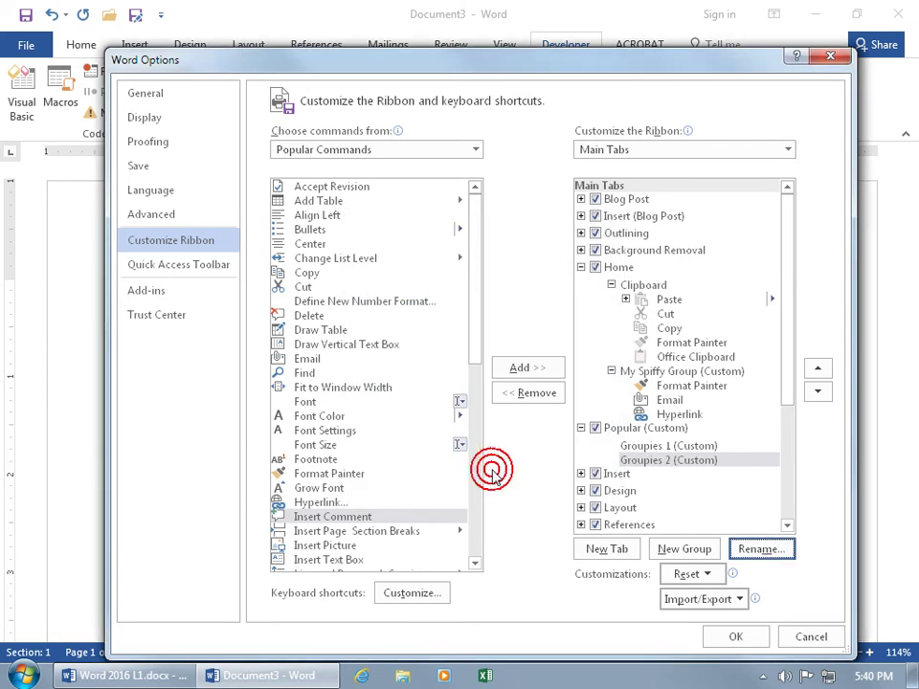
# Add the Grow Font command to the Groupies 2 group and the Draw Table command to the Groupies 1 group
pyautogui.click(658, 461)
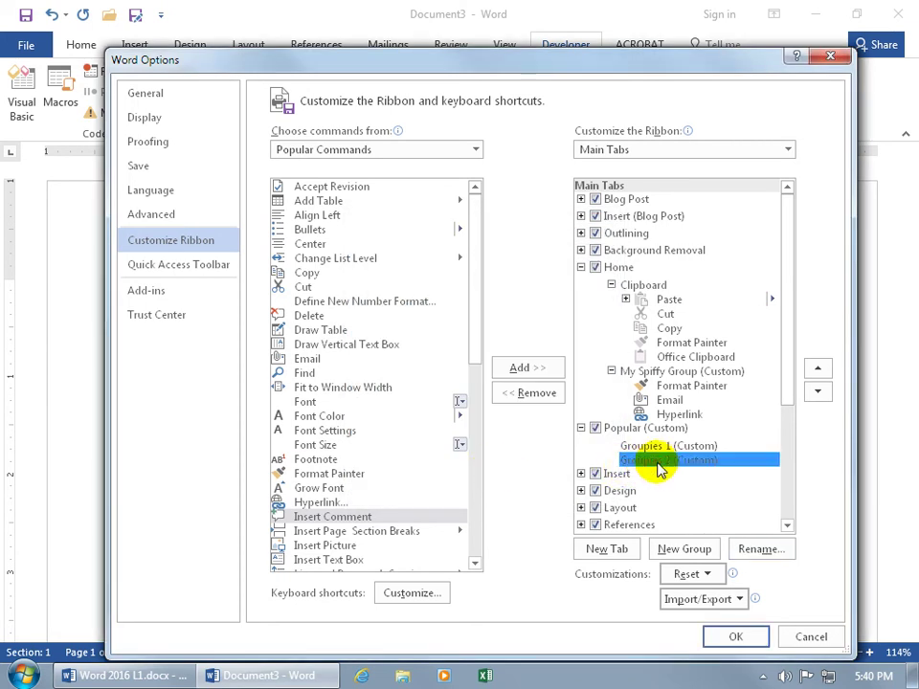
pyautogui.click(383, 488)
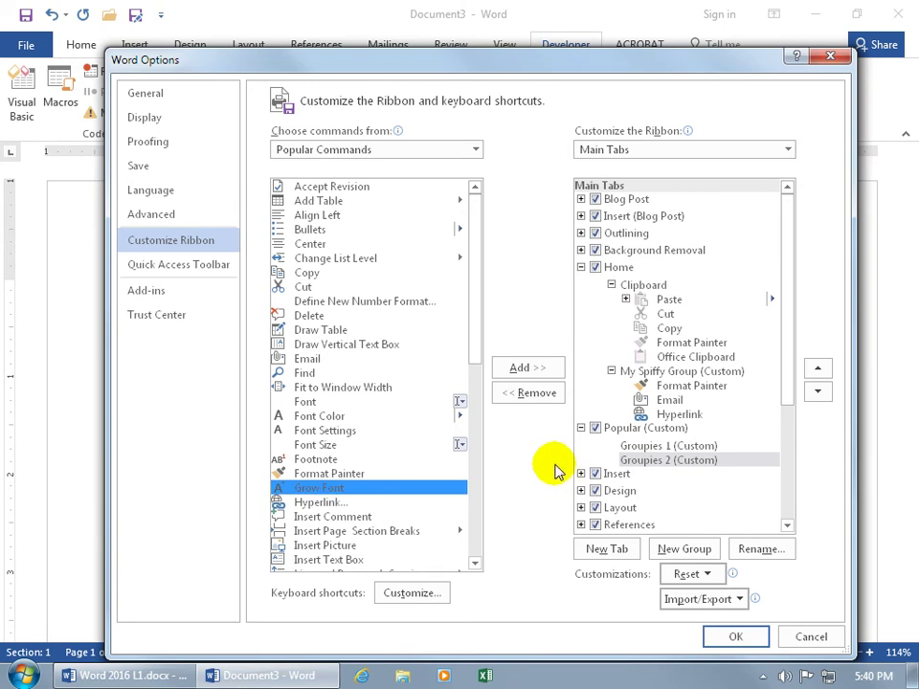
pyautogui.click(542, 369)
pyautogui.click(660, 446)
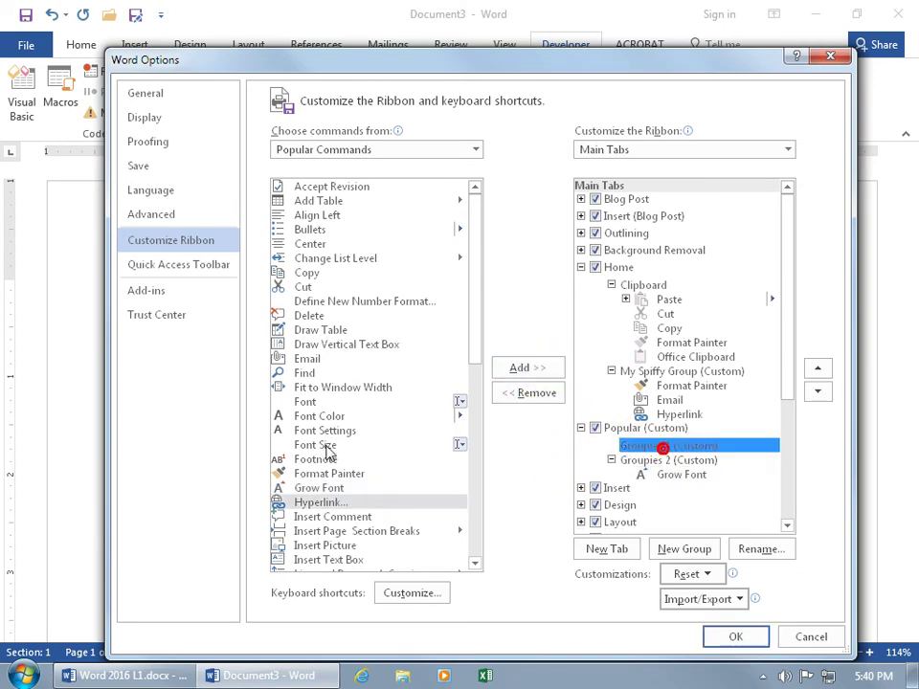
pyautogui.click(314, 330)
pyautogui.click(542, 370)
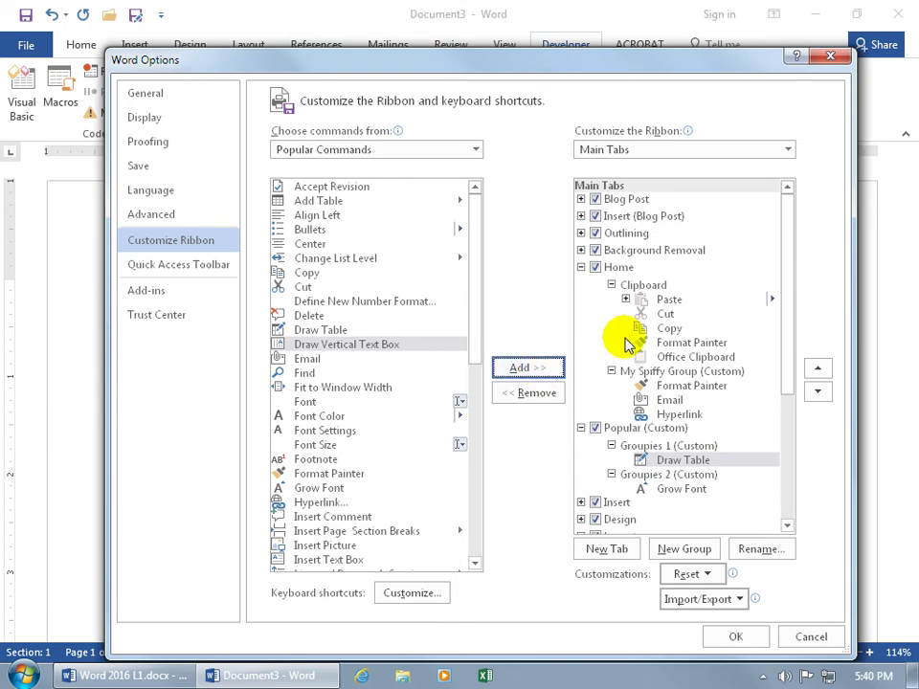
# Hide the Review and View tabs in the Main Tabs list and apply the ribbon customizations
pyautogui.moveTo(785, 327); pyautogui.dragTo(791, 441)
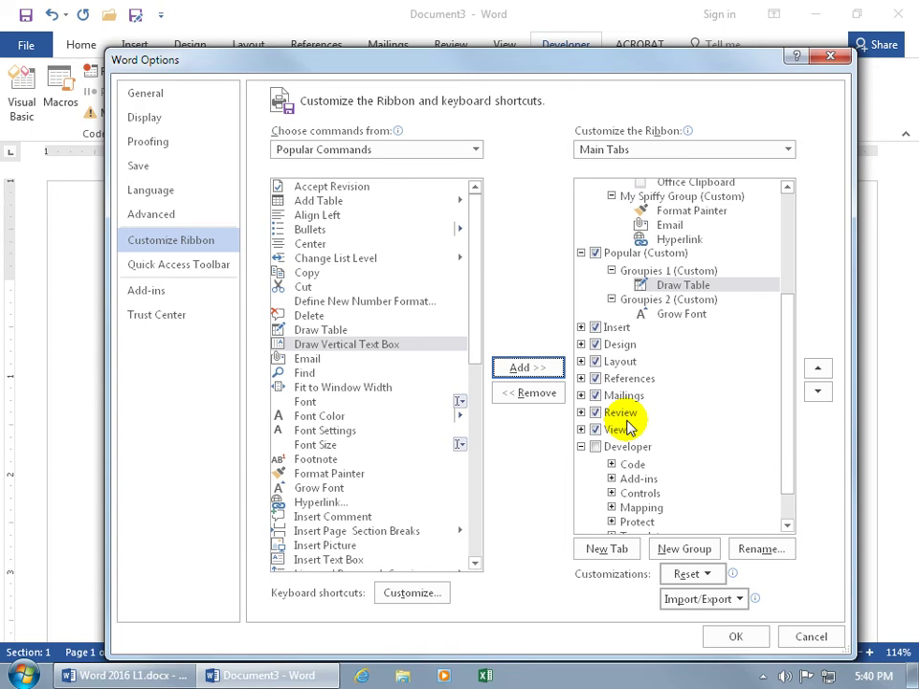
pyautogui.click(594, 412)
pyautogui.click(595, 429)
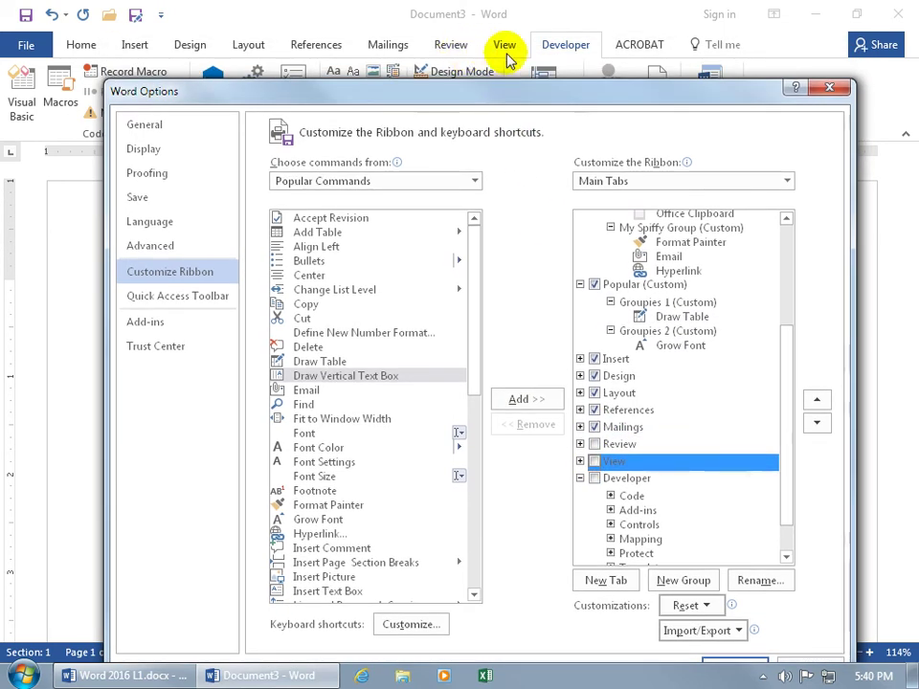
pyautogui.moveTo(520, 94); pyautogui.dragTo(507, 69)
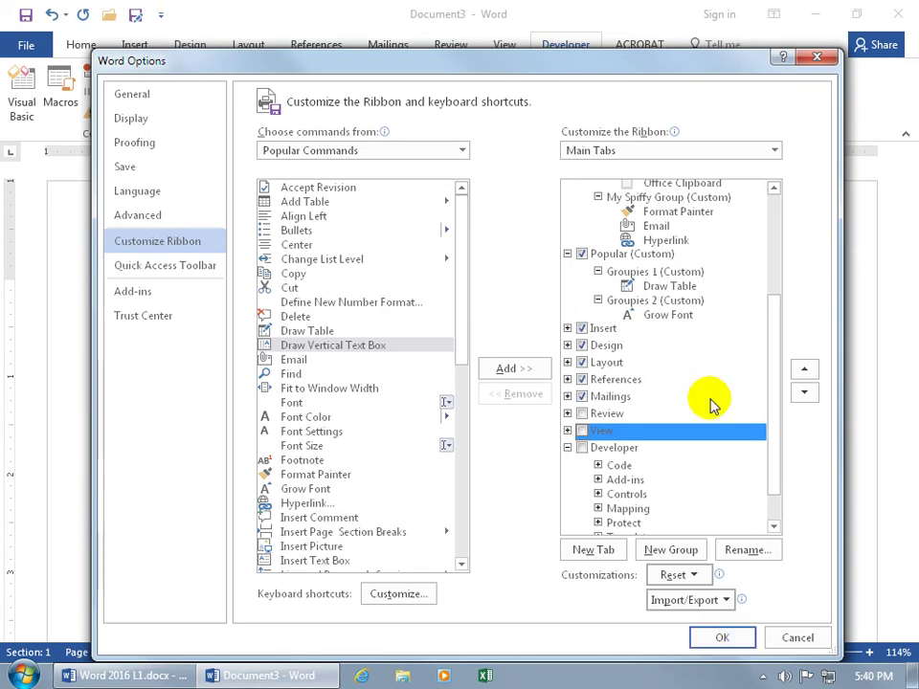
pyautogui.click(720, 638)
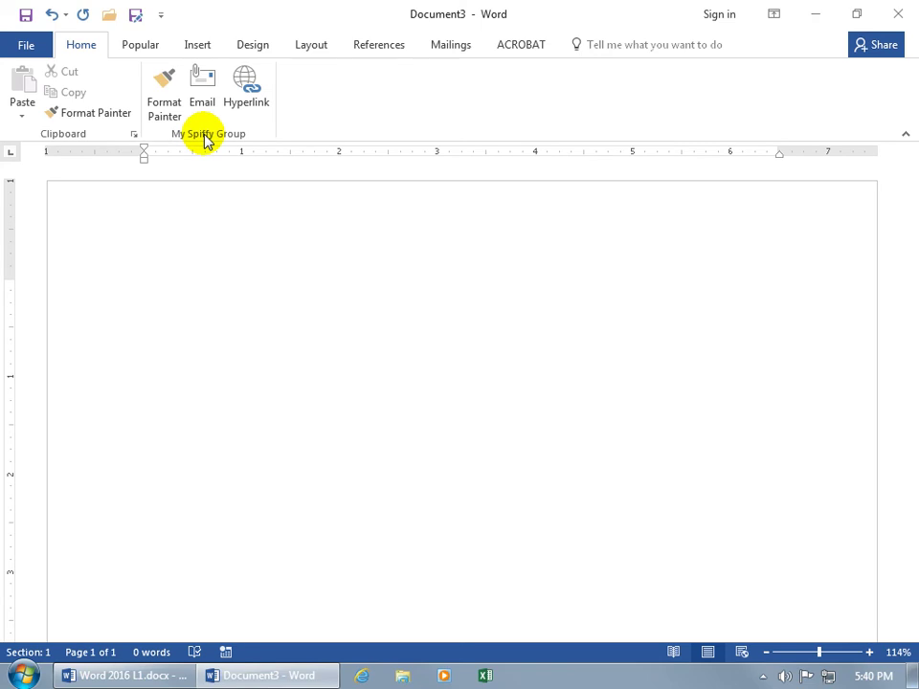
# Move the custom Popular tab ahead of the Home tab on the ribbon and apply the change
pyautogui.click(142, 47)
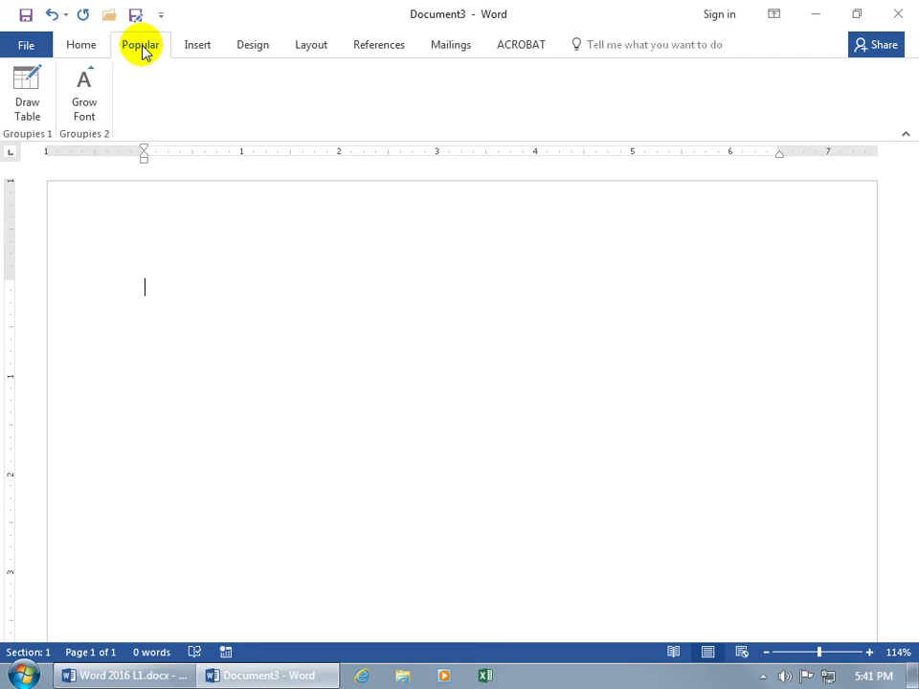
pyautogui.rightClick(156, 73)
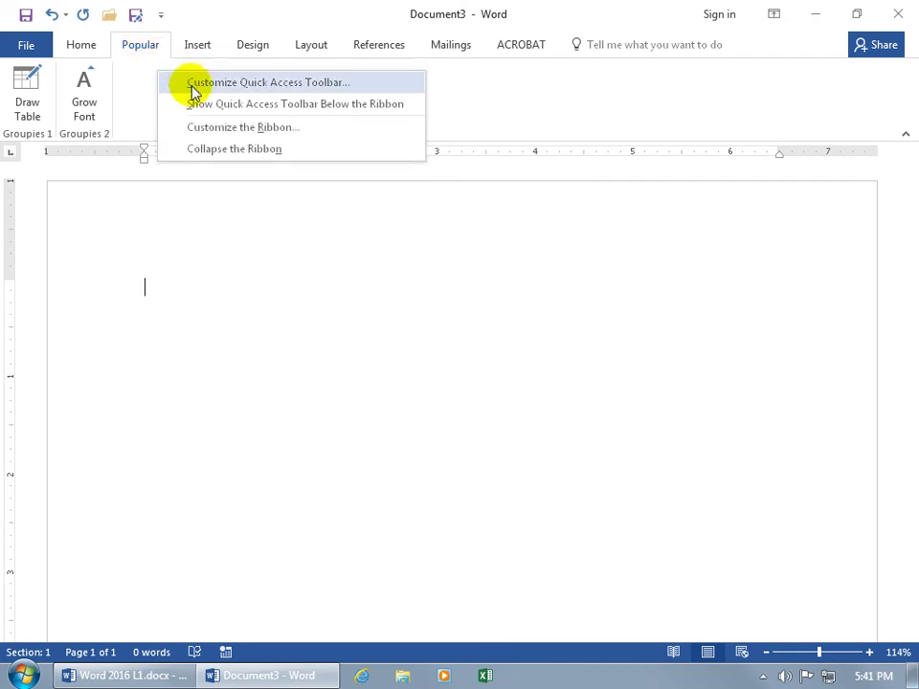
pyautogui.click(201, 127)
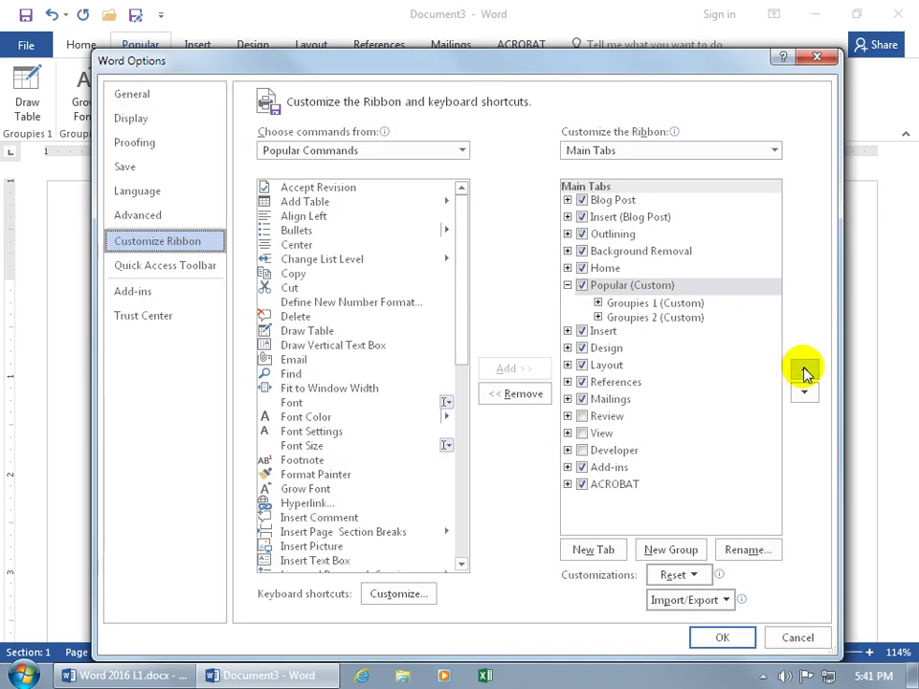
pyautogui.click(620, 286)
pyautogui.click(803, 370)
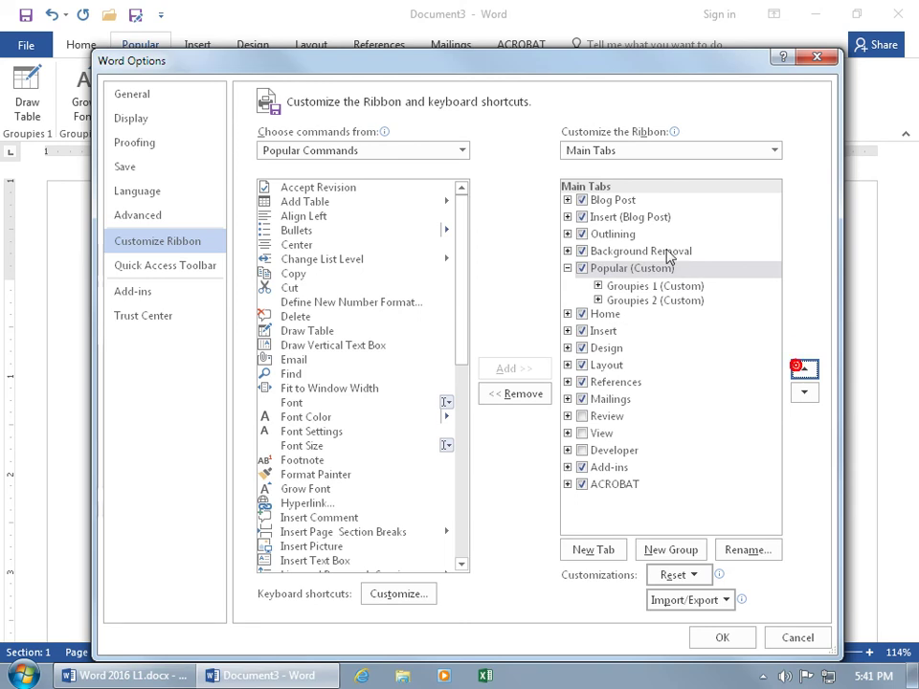
pyautogui.click(742, 638)
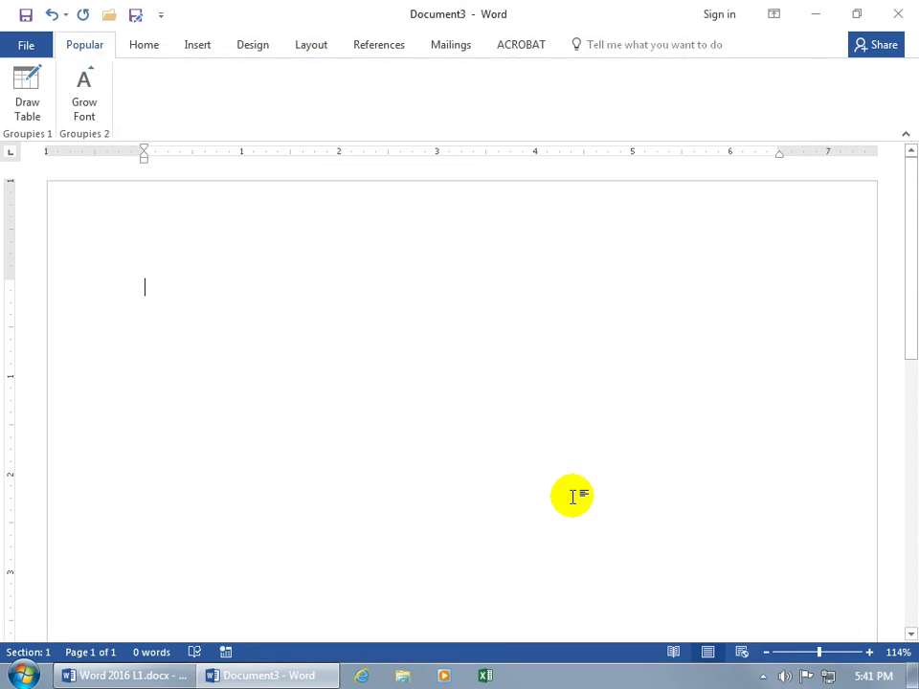
# Add the Home tab's My Spiffy Group to the Quick Access Toolbar
pyautogui.click(145, 46)
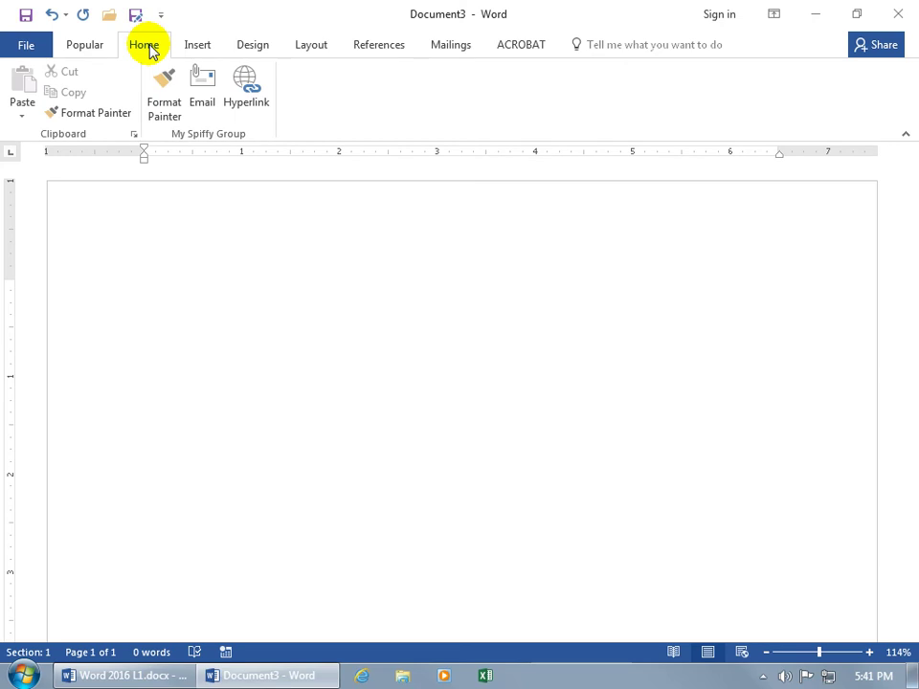
pyautogui.rightClick(259, 126)
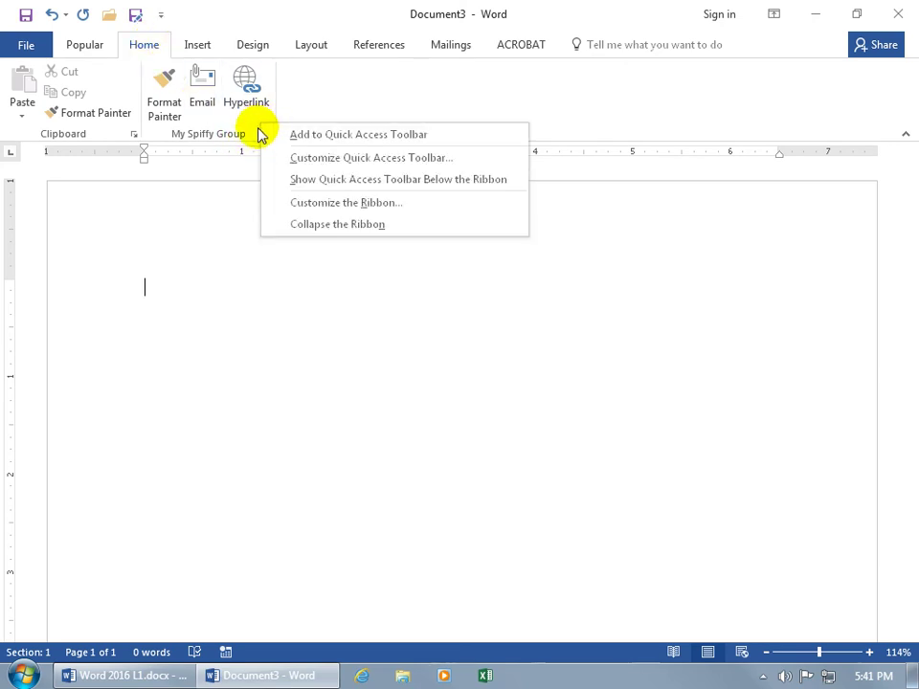
pyautogui.rightClick(256, 131)
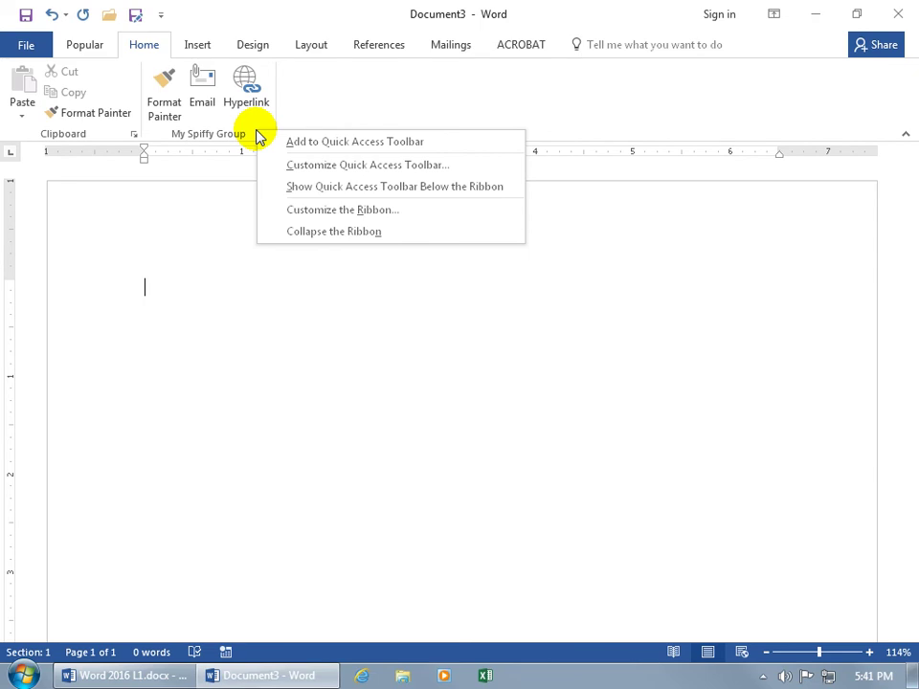
pyautogui.click(287, 142)
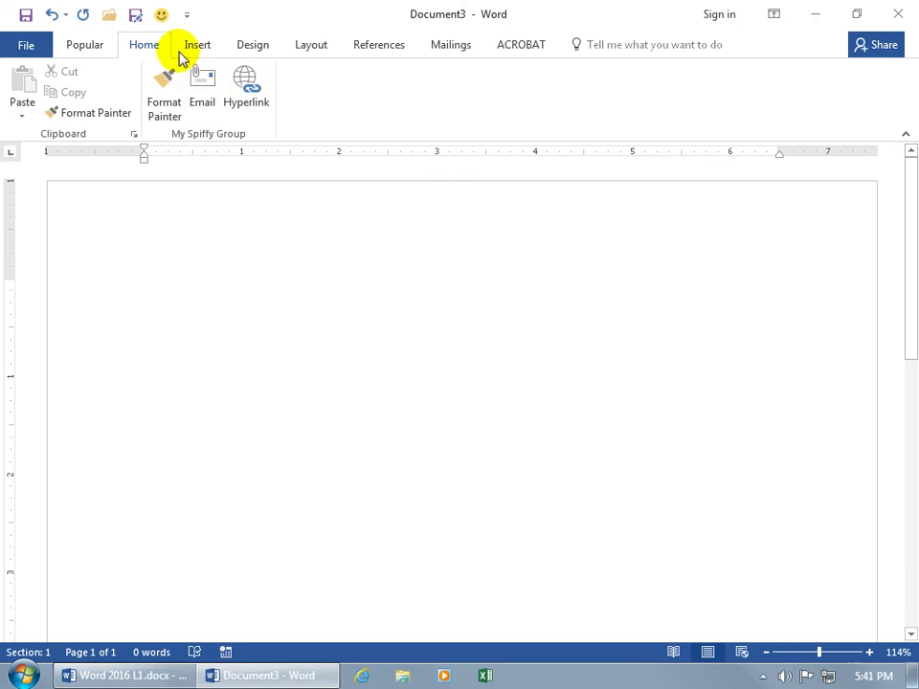
# Add the Popular tab's Groupies 1 group to the Quick Access Toolbar and open the added group shortcuts to view their commands
pyautogui.click(94, 48)
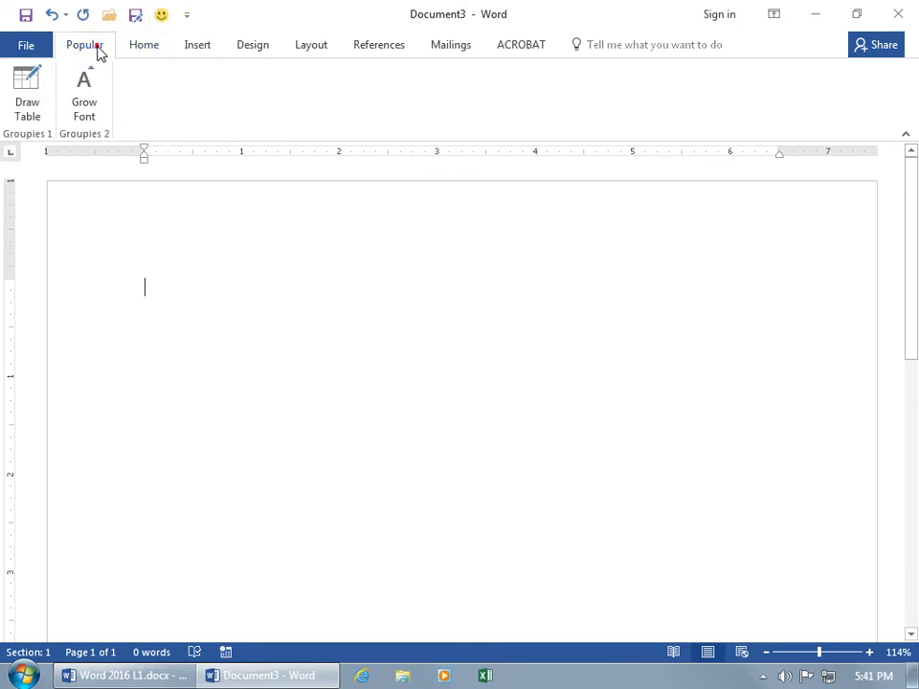
pyautogui.rightClick(50, 109)
pyautogui.click(75, 119)
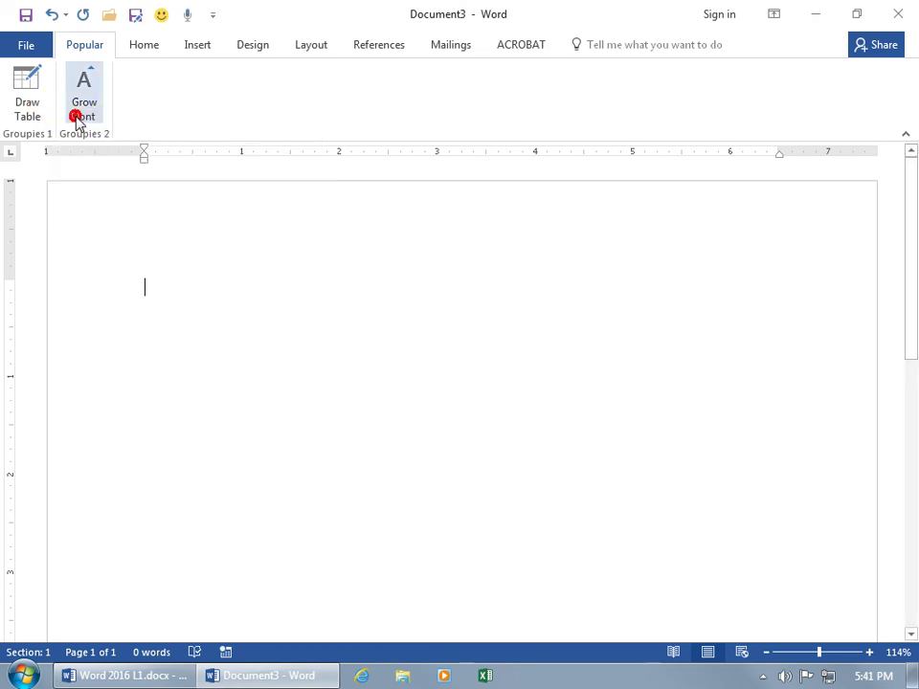
pyautogui.click(189, 21)
pyautogui.click(160, 15)
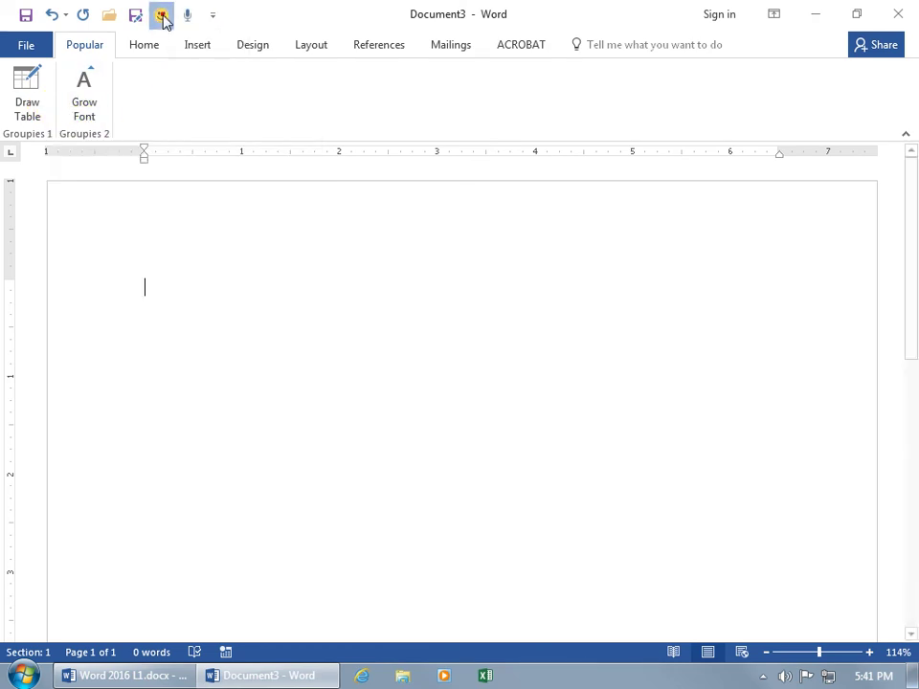
pyautogui.click(161, 15)
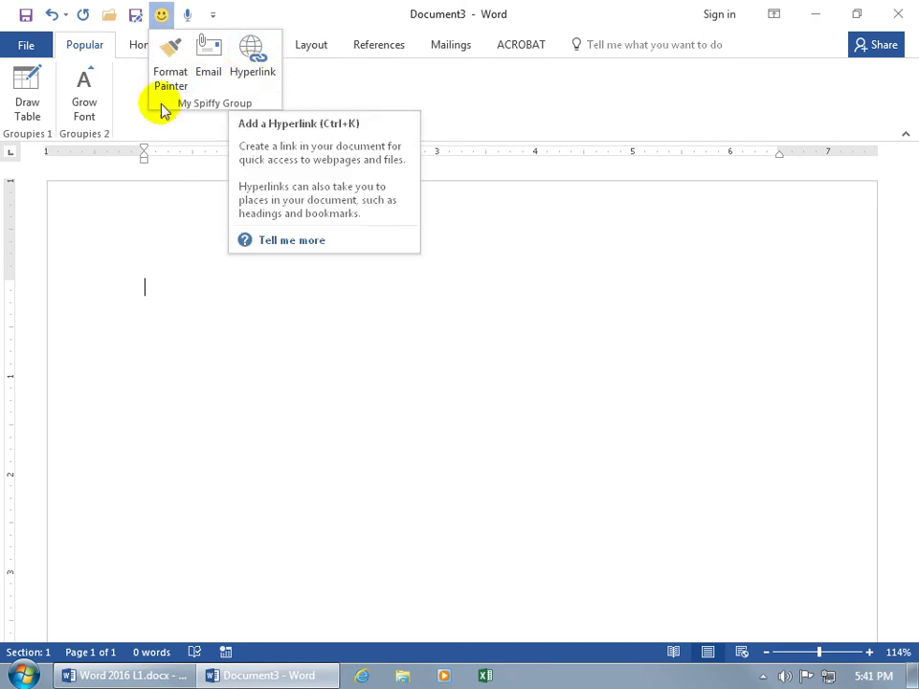
# Add the Groupies 2 group to the Quick Access Toolbar and remove it again after viewing its commands
pyautogui.rightClick(108, 114)
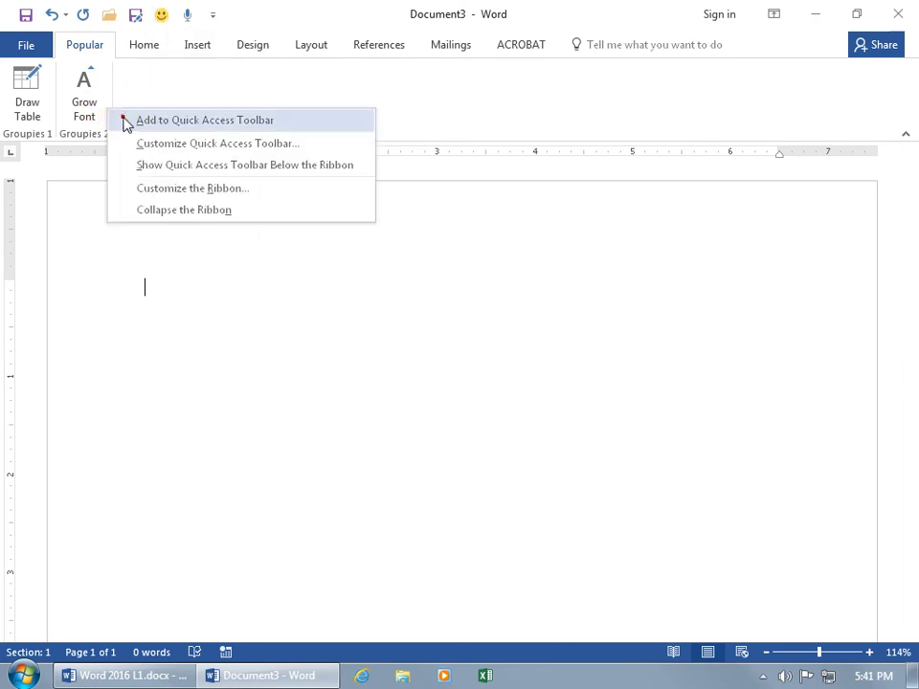
pyautogui.click(124, 121)
pyautogui.click(217, 21)
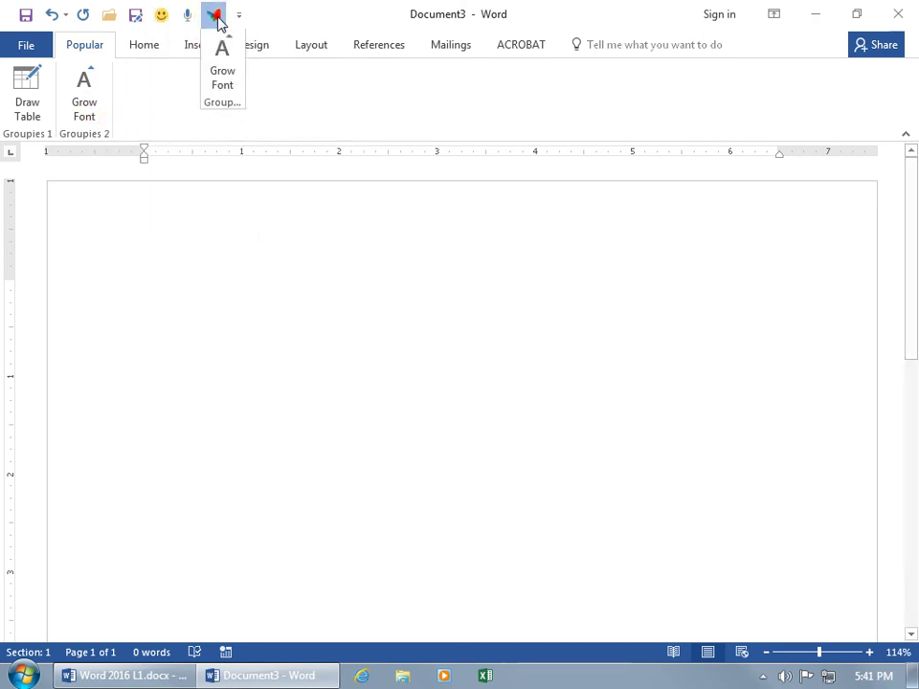
pyautogui.click(289, 23)
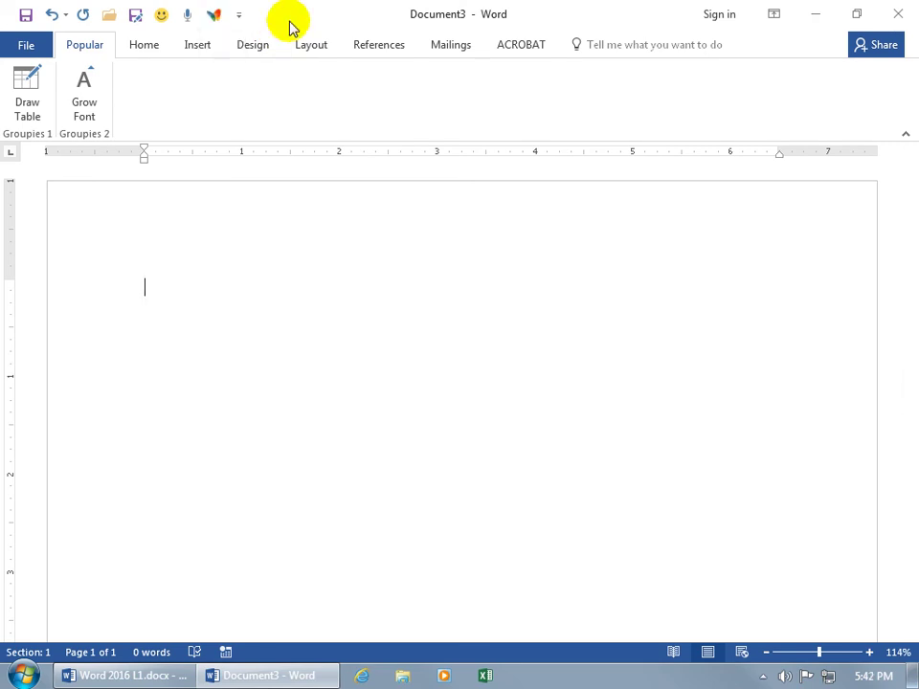
pyautogui.rightClick(217, 19)
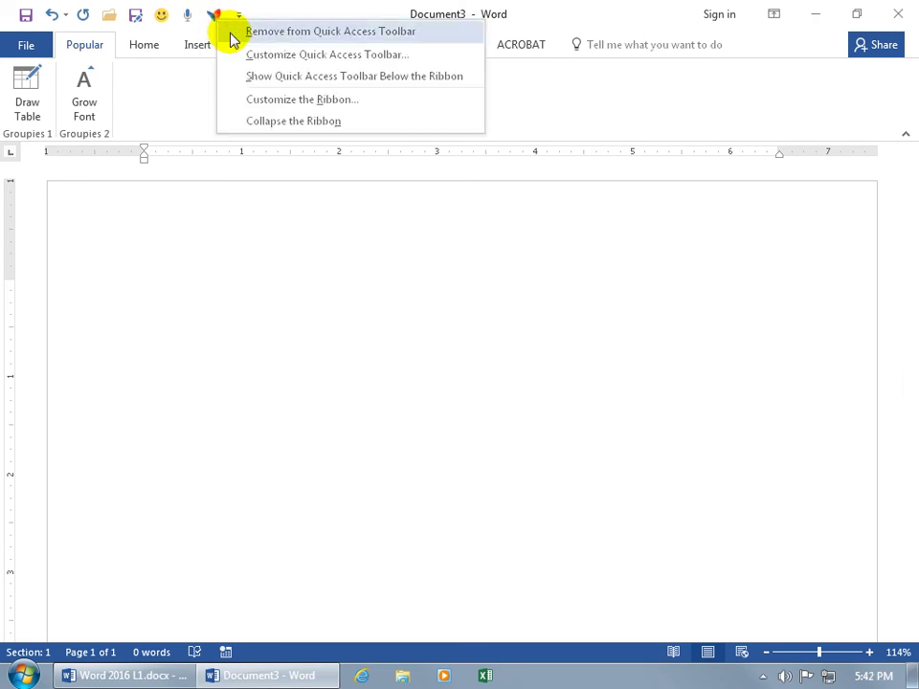
pyautogui.click(230, 32)
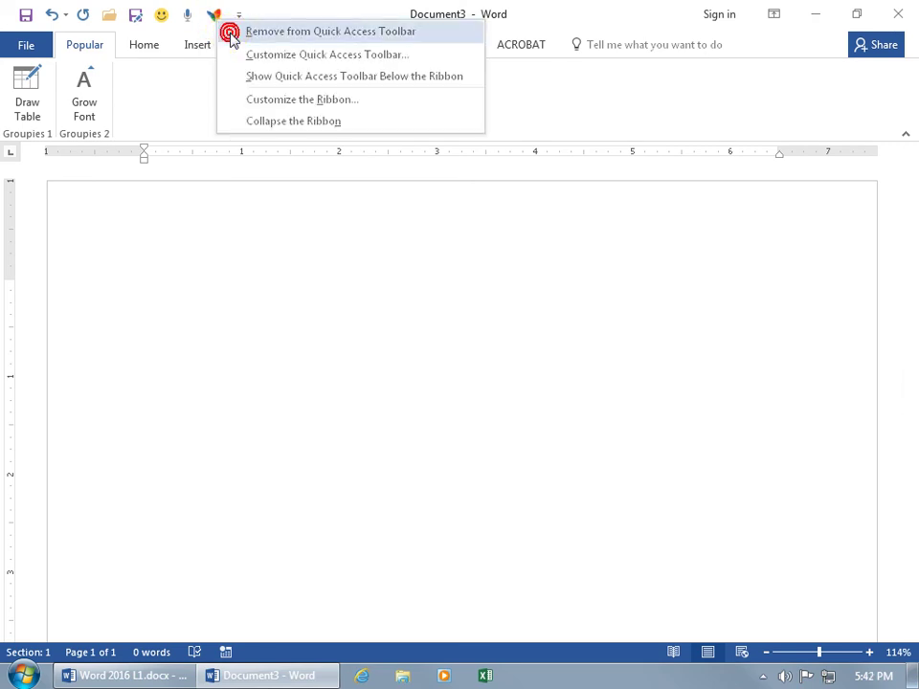
# Reset only the Home tab's customizations in the ribbon options and apply the change
pyautogui.rightClick(204, 91)
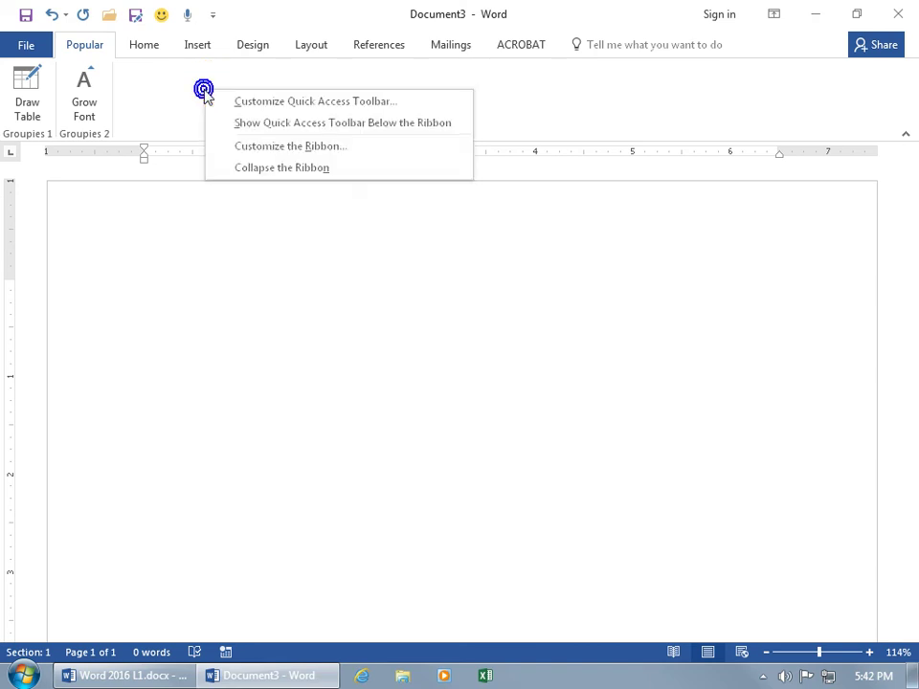
pyautogui.click(254, 150)
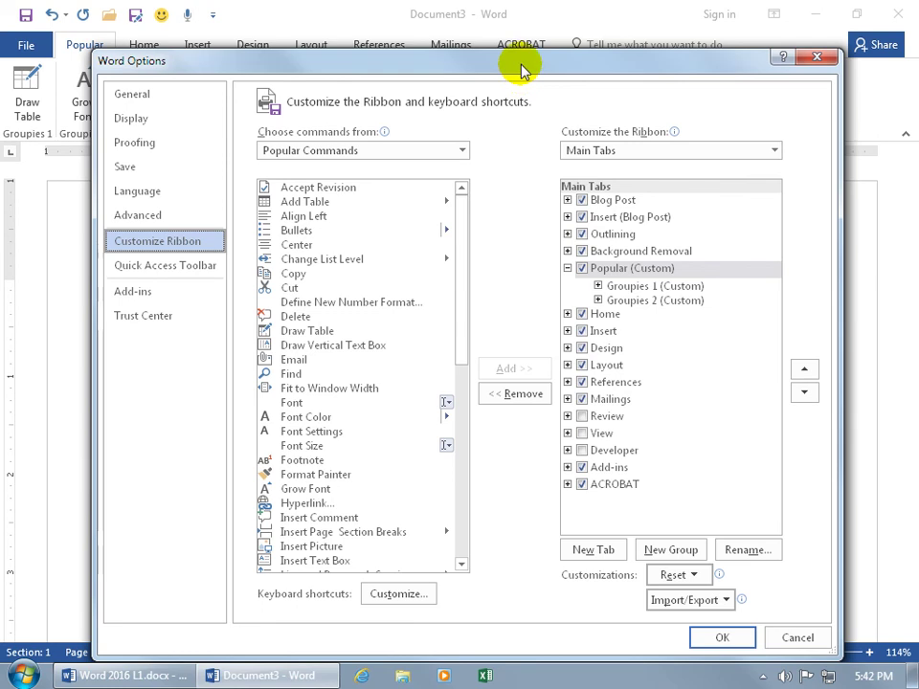
pyautogui.moveTo(522, 65); pyautogui.dragTo(533, 120)
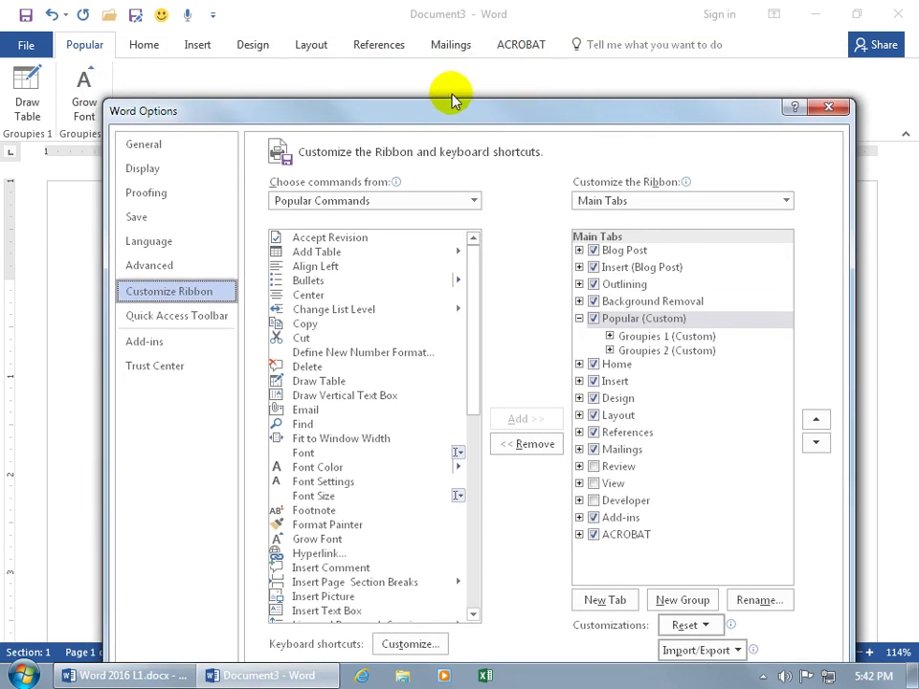
pyautogui.moveTo(598, 112); pyautogui.dragTo(587, 70)
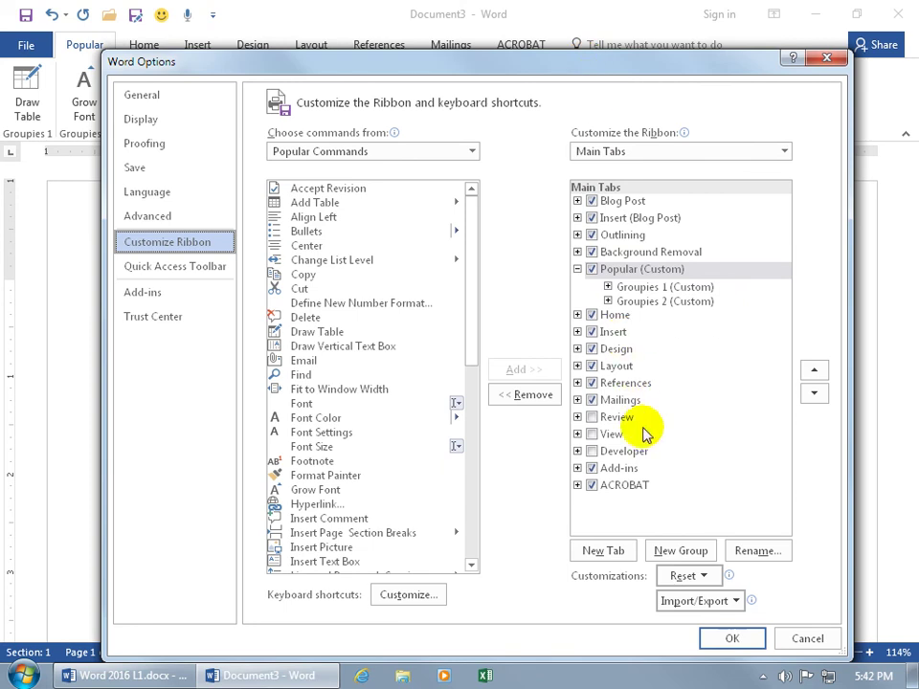
pyautogui.click(703, 577)
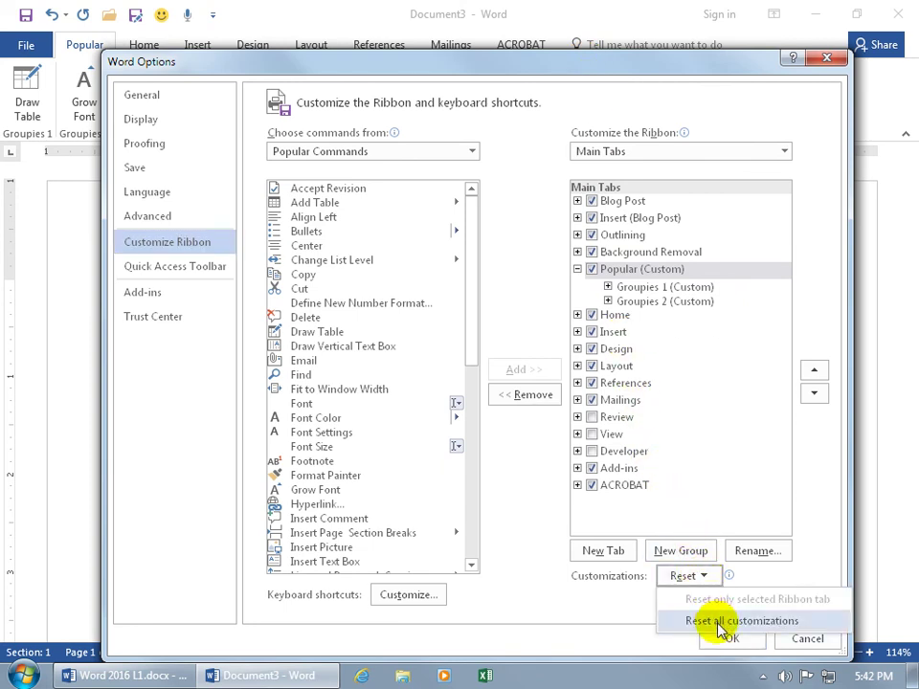
pyautogui.click(613, 317)
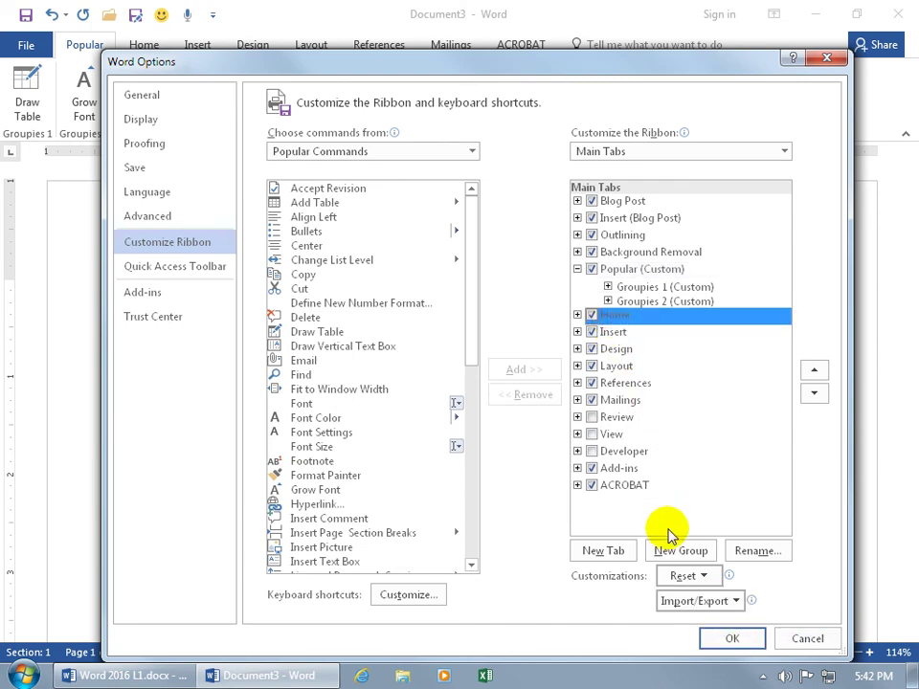
pyautogui.click(687, 576)
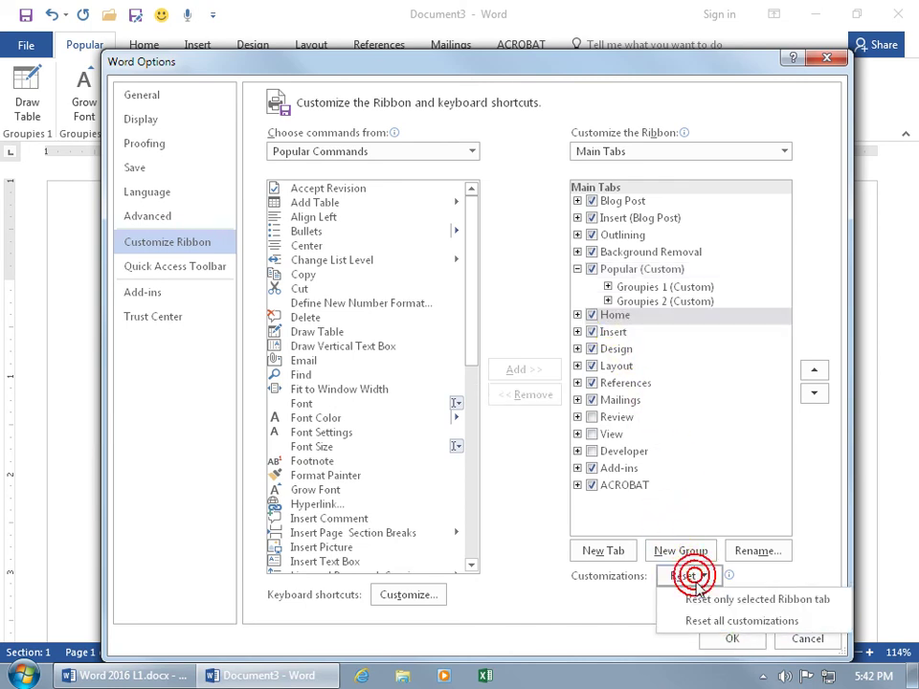
pyautogui.click(742, 601)
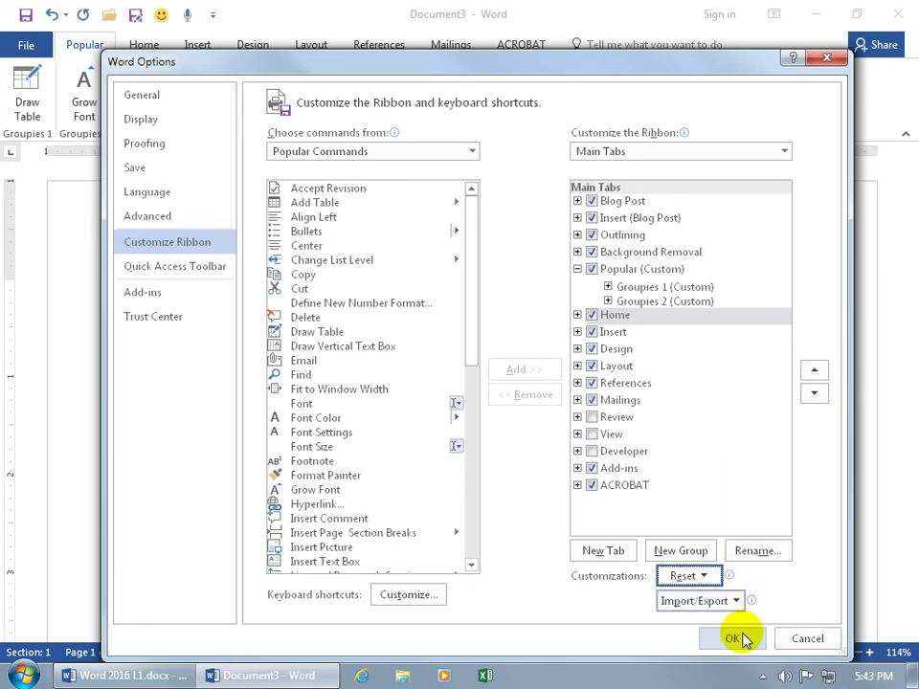
pyautogui.click(733, 638)
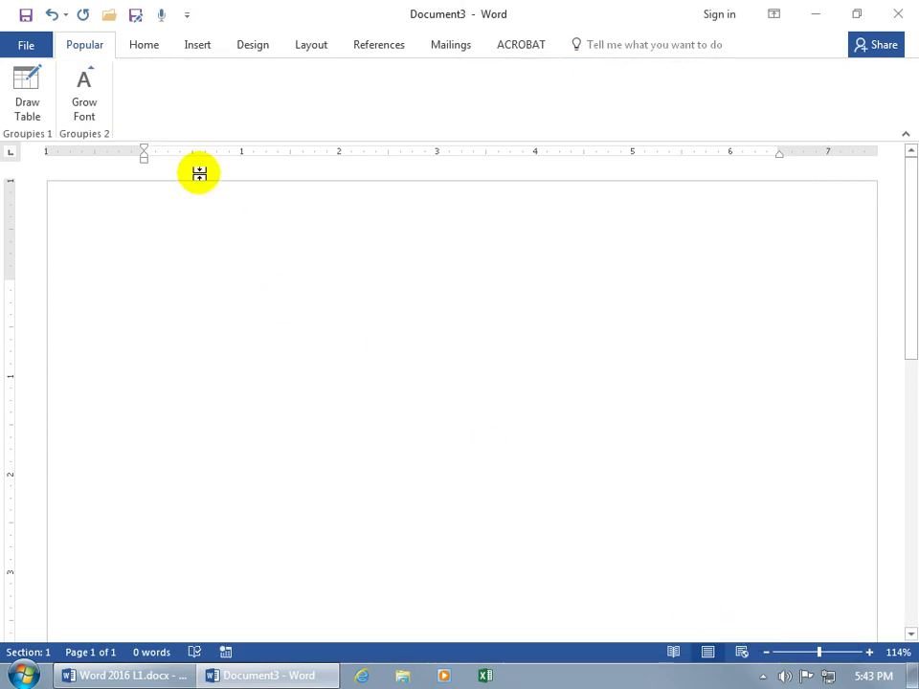
# Review the Home and Popular tabs, and reset all ribbon and Quick Access Toolbar customizations in the ribbon options, applying the change
pyautogui.click(149, 46)
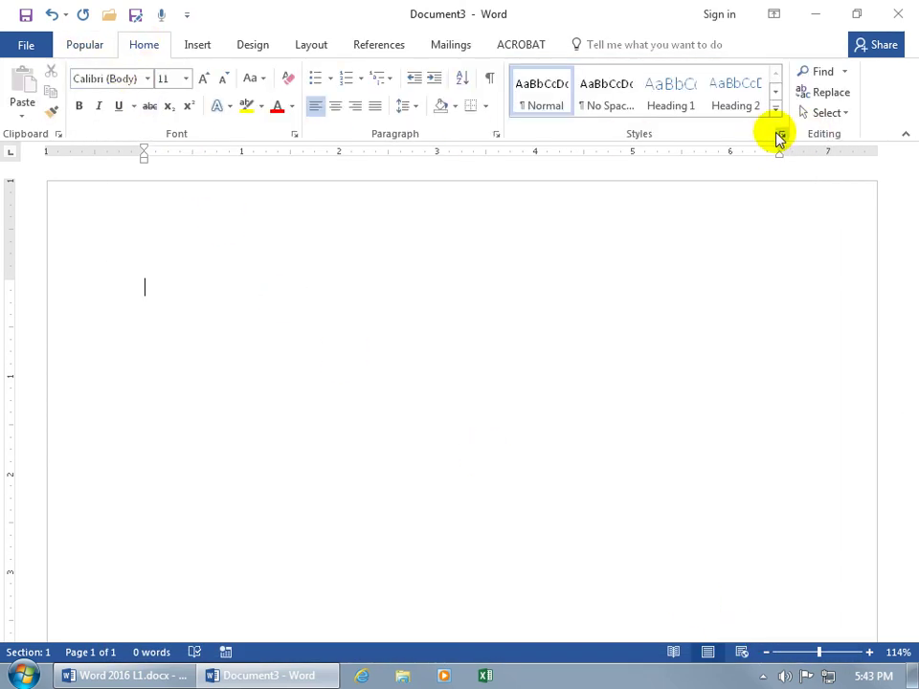
pyautogui.click(88, 50)
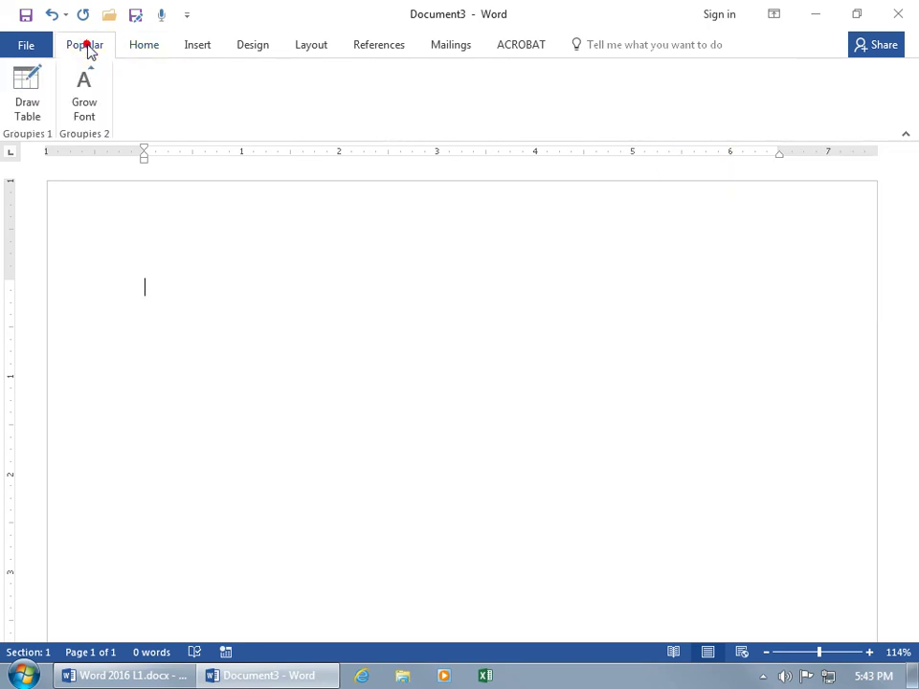
pyautogui.rightClick(151, 82)
pyautogui.click(190, 131)
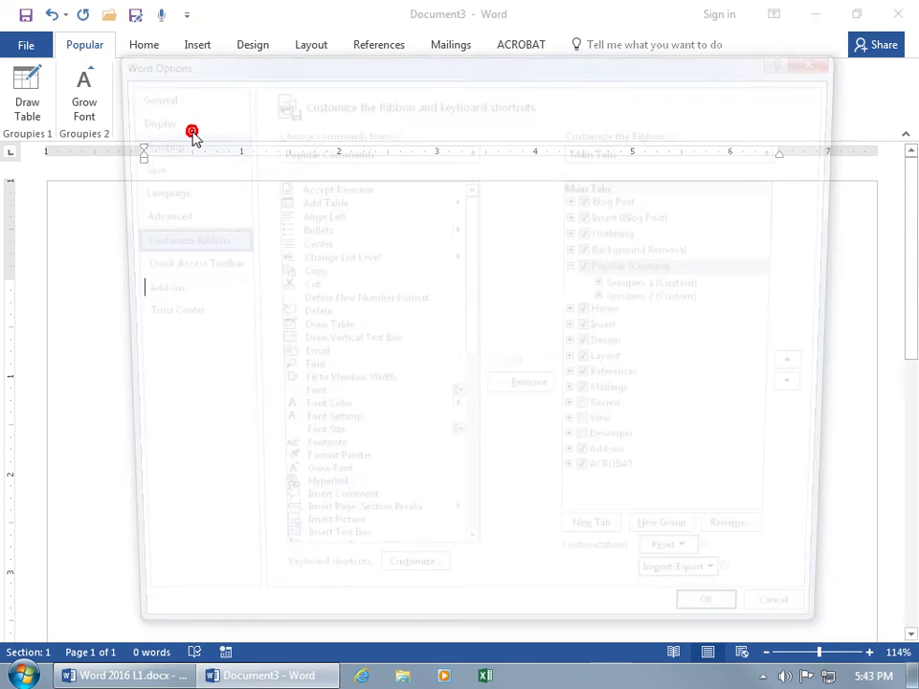
pyautogui.click(704, 574)
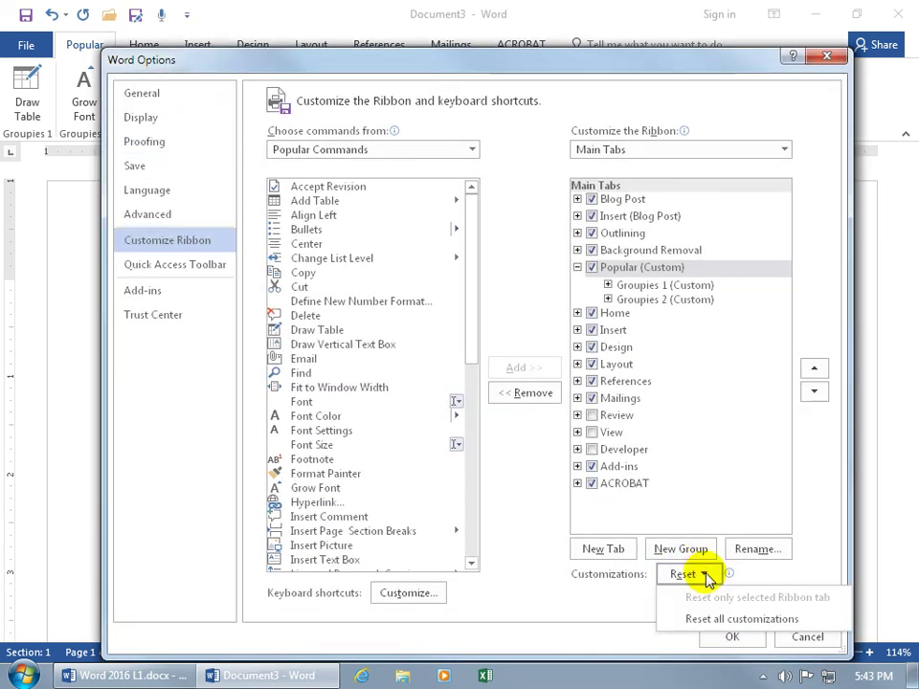
pyautogui.click(703, 618)
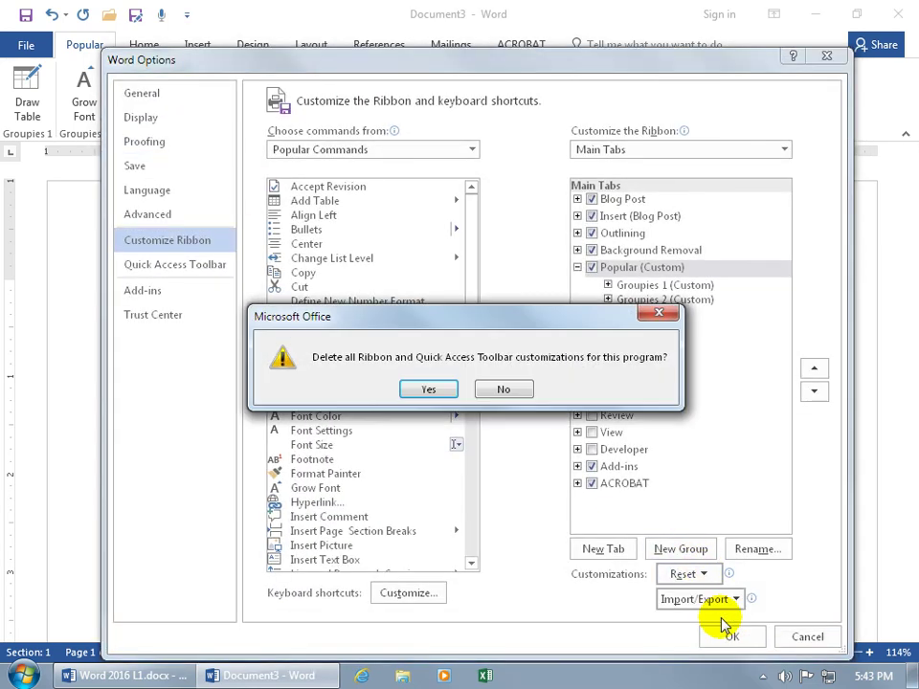
pyautogui.click(428, 389)
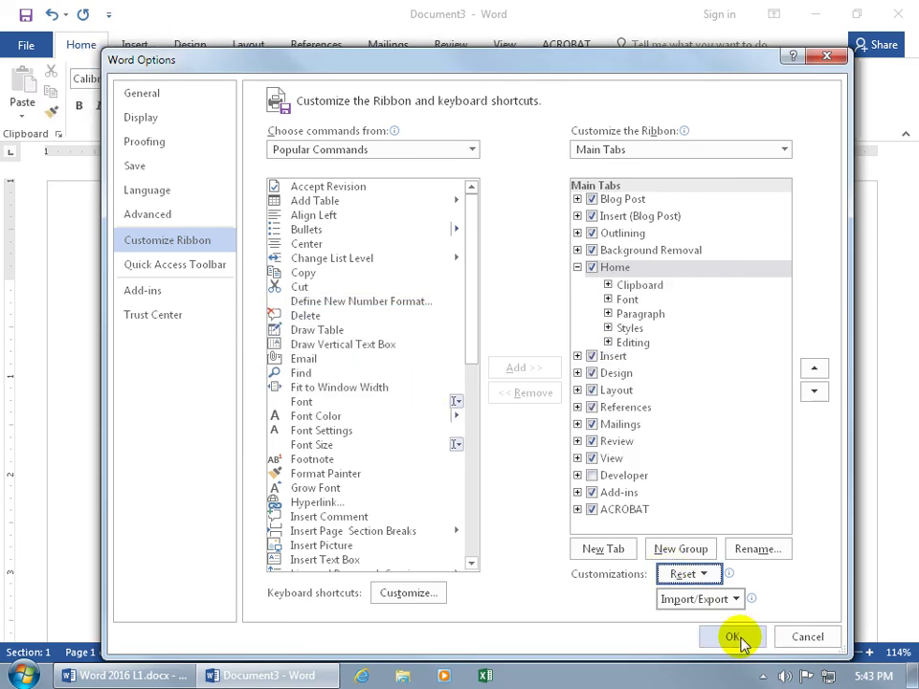
pyautogui.click(734, 638)
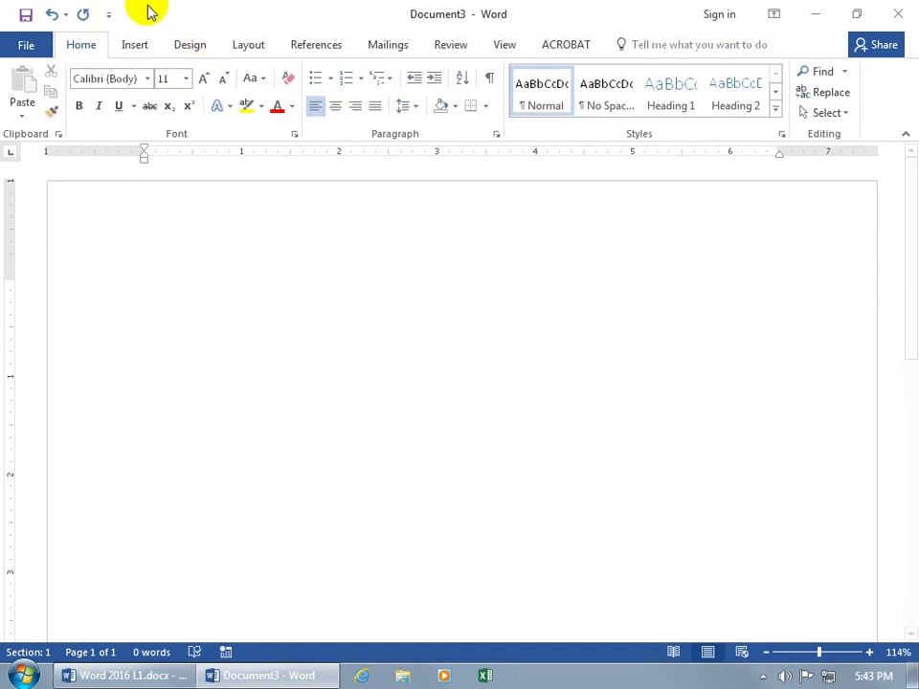